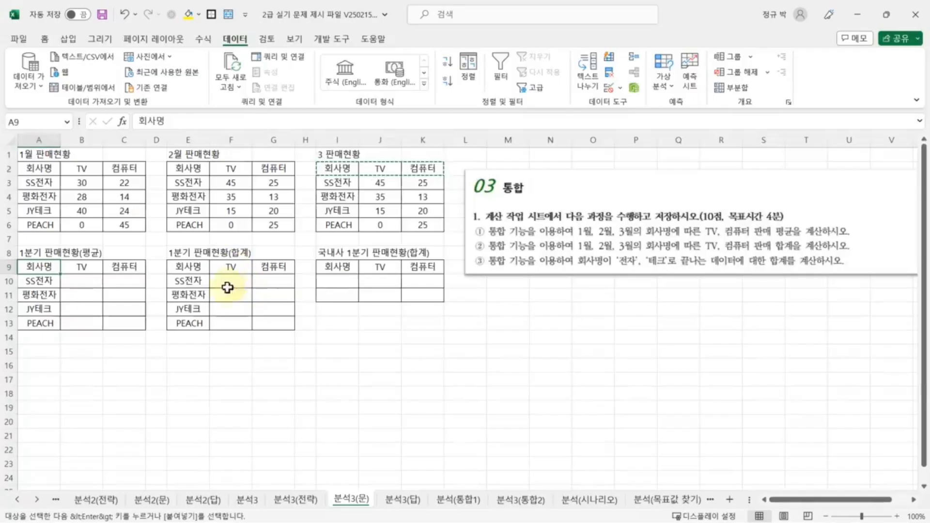
Examine the three monthly sales tables and the empty first-quarter average, total and domestic-company total tables.
click(228, 282)
drag(37, 160, 411, 224)
click(392, 367)
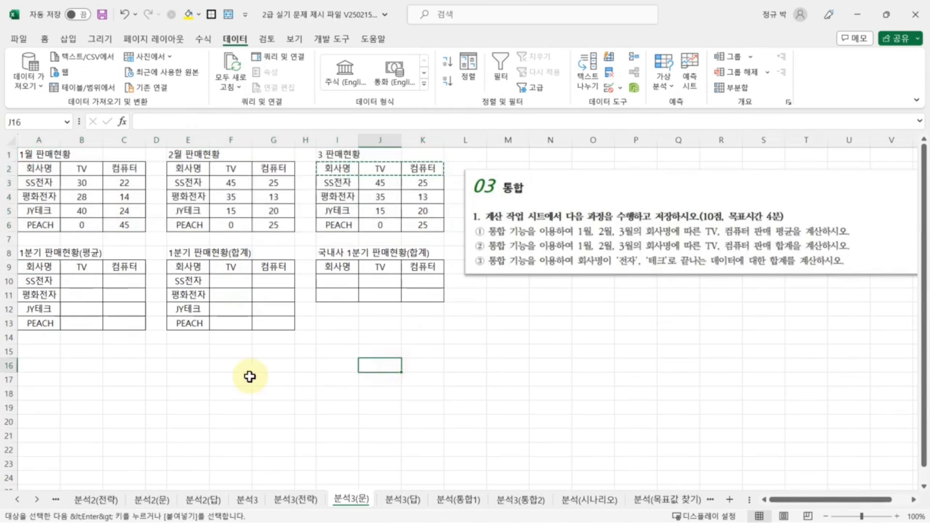
drag(34, 268, 122, 320)
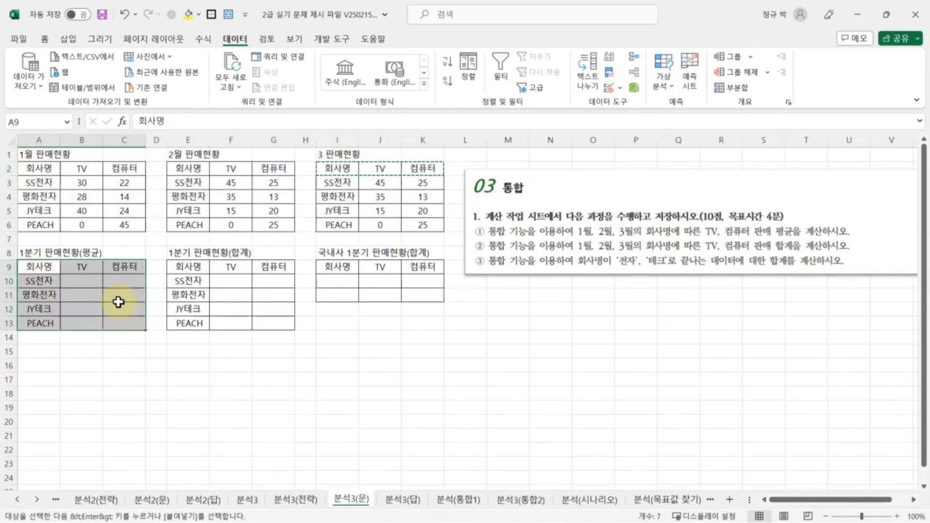
click(290, 391)
drag(186, 267, 291, 324)
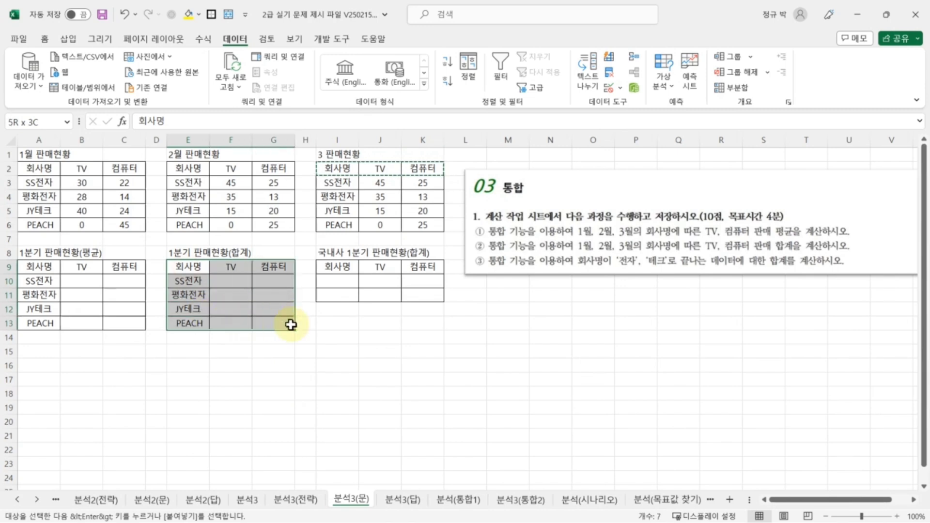
click(438, 339)
click(329, 268)
drag(335, 280, 429, 296)
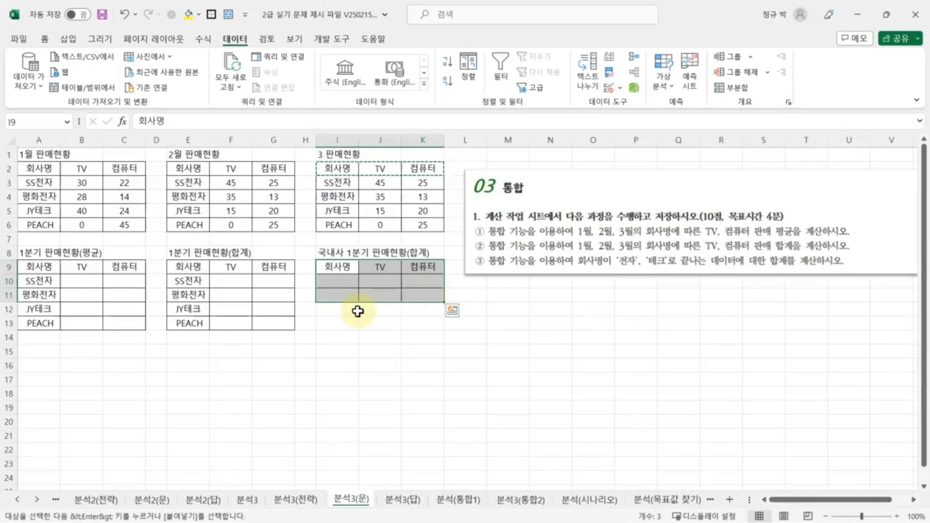
click(339, 283)
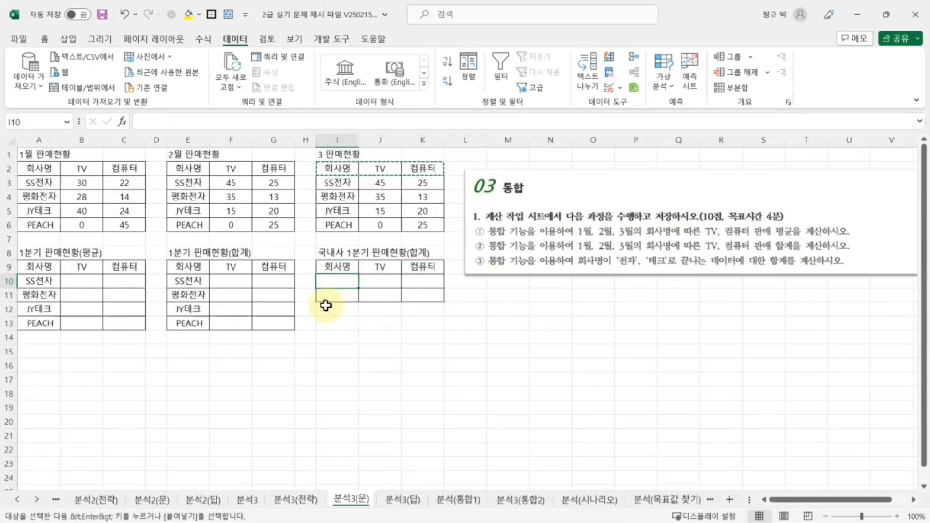
click(337, 299)
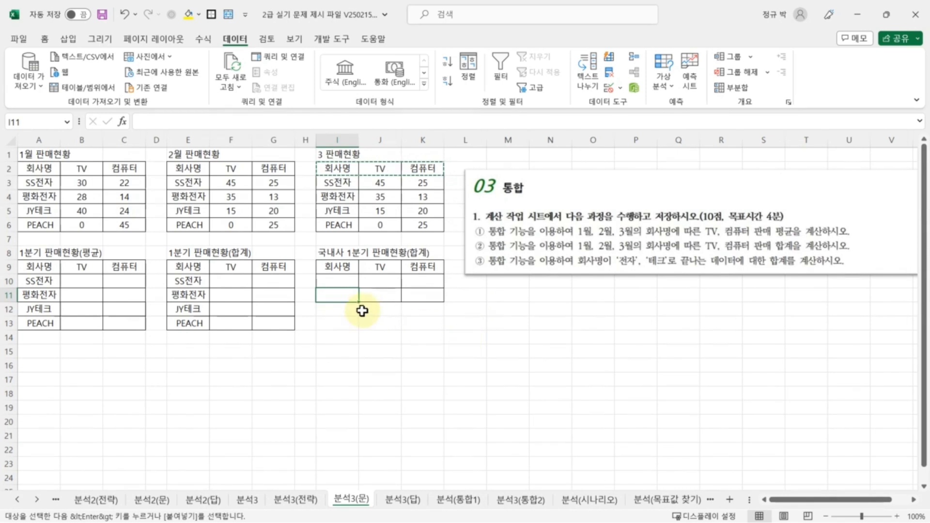
click(380, 407)
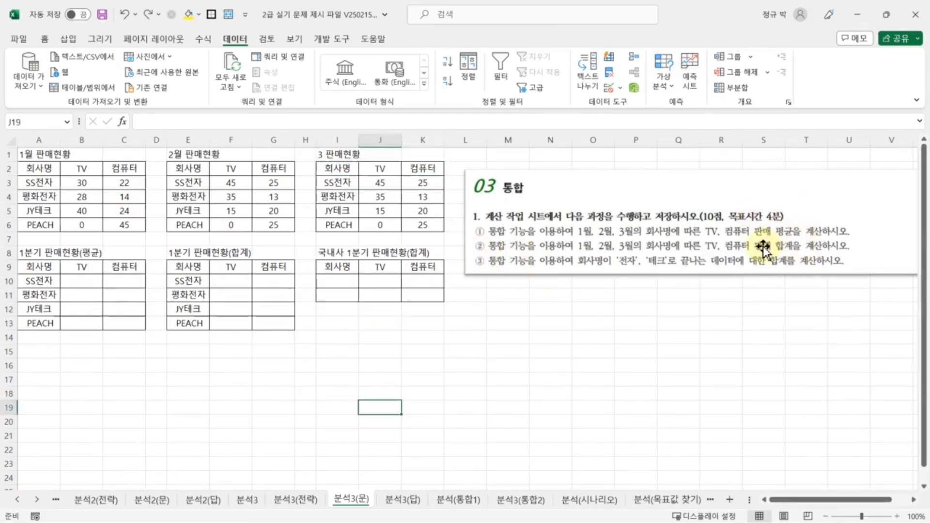
click(186, 322)
Start a consolidation into A9:C13, the 1분기 판매현황(평균) table, using the 평균 function.
click(39, 268)
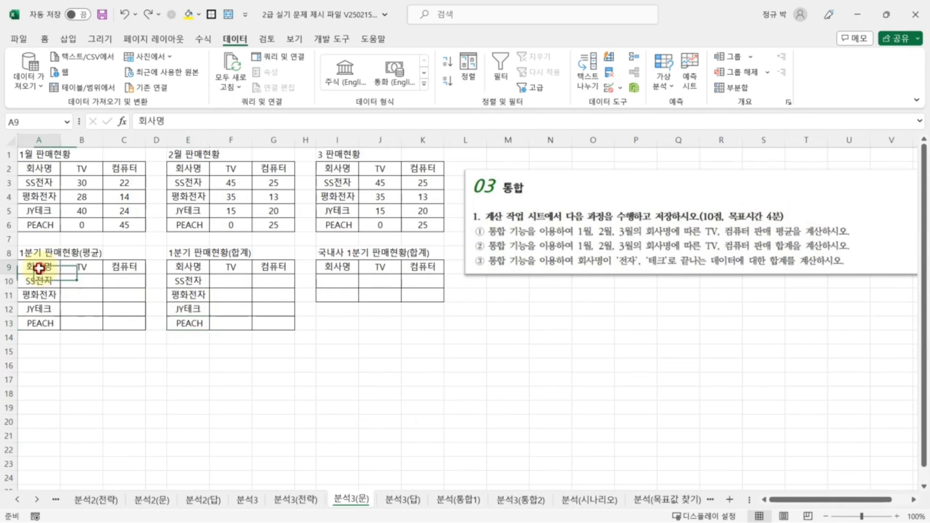
drag(39, 267, 127, 324)
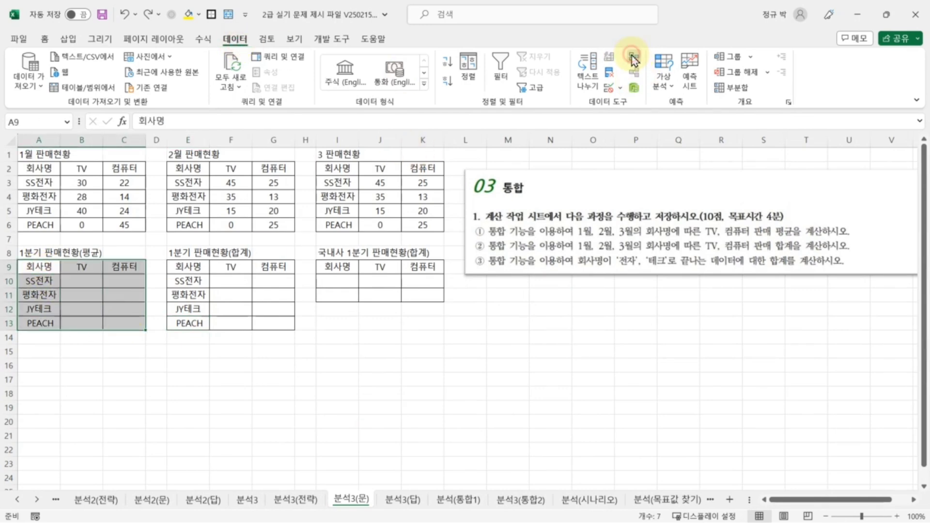
click(632, 60)
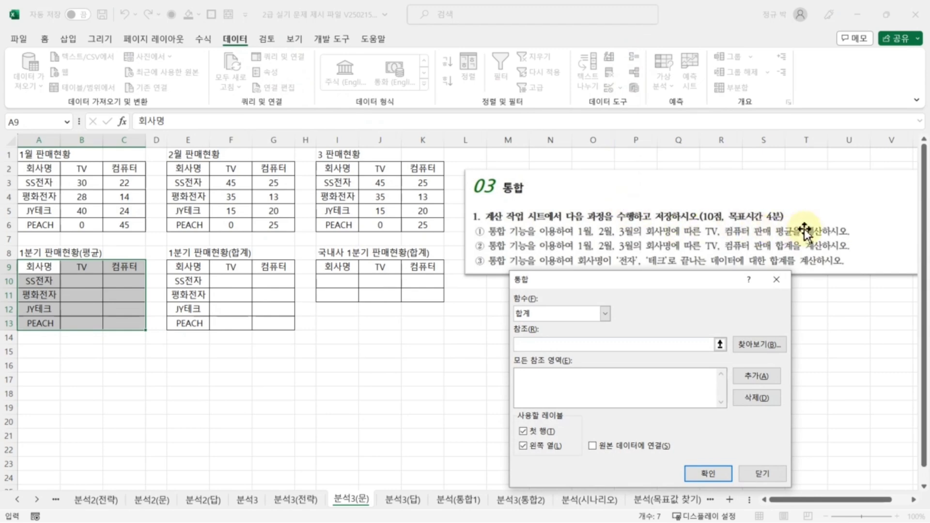
click(605, 313)
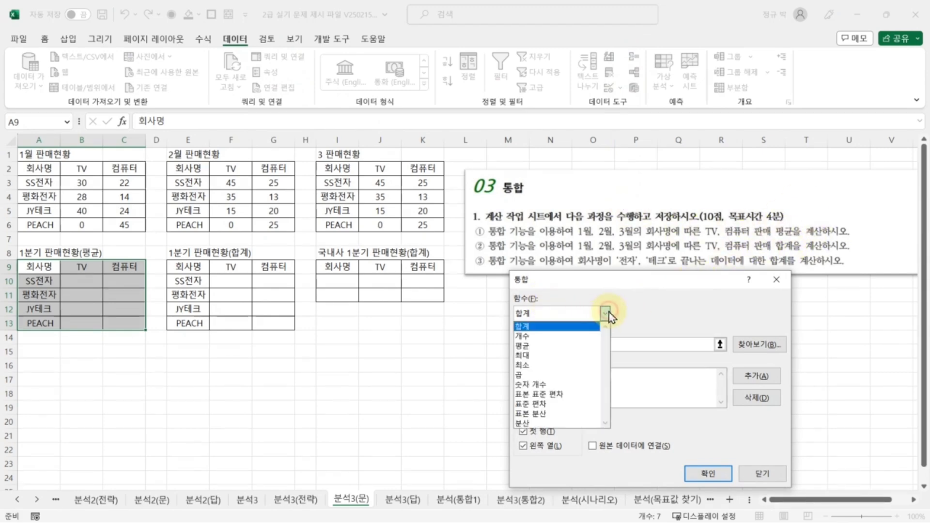
click(541, 347)
click(536, 345)
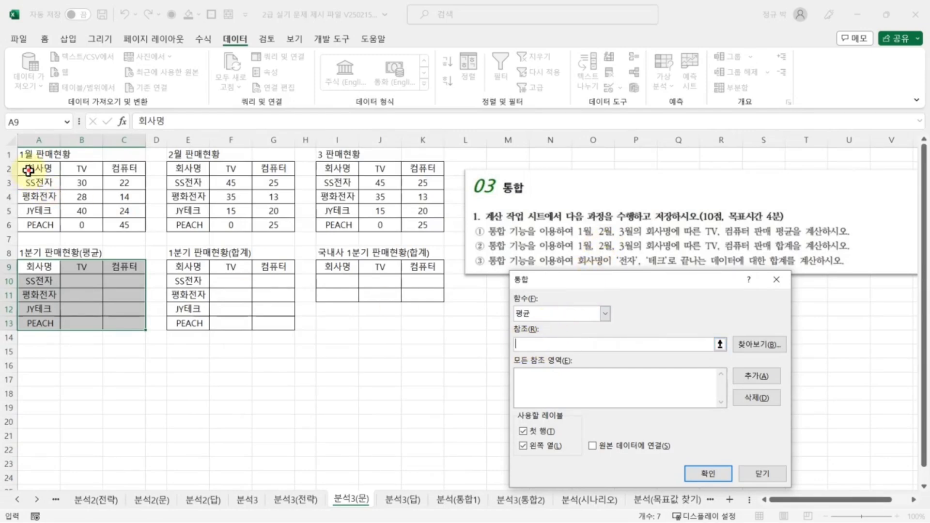
Add the January, February and March tables A2:C6, E2:G6 and I2:K6 as consolidation references.
drag(28, 170, 125, 225)
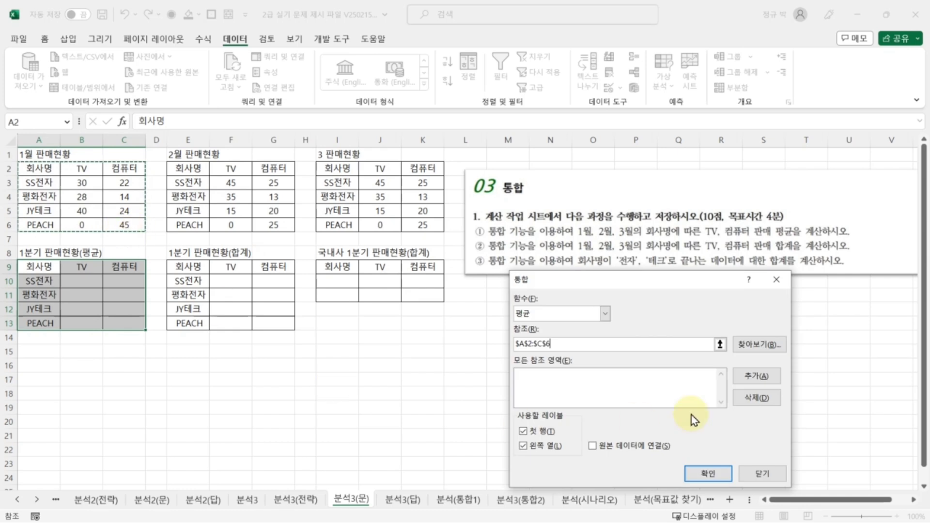
click(757, 376)
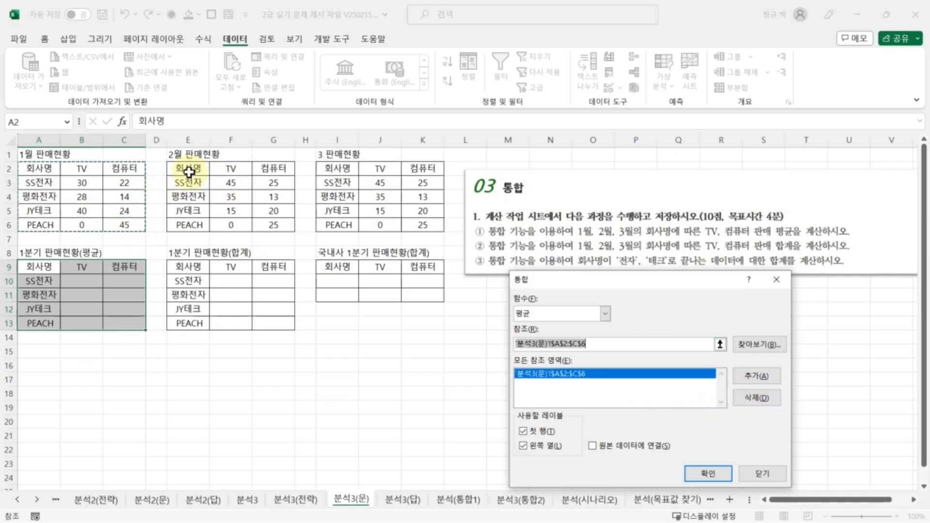
drag(189, 171, 285, 223)
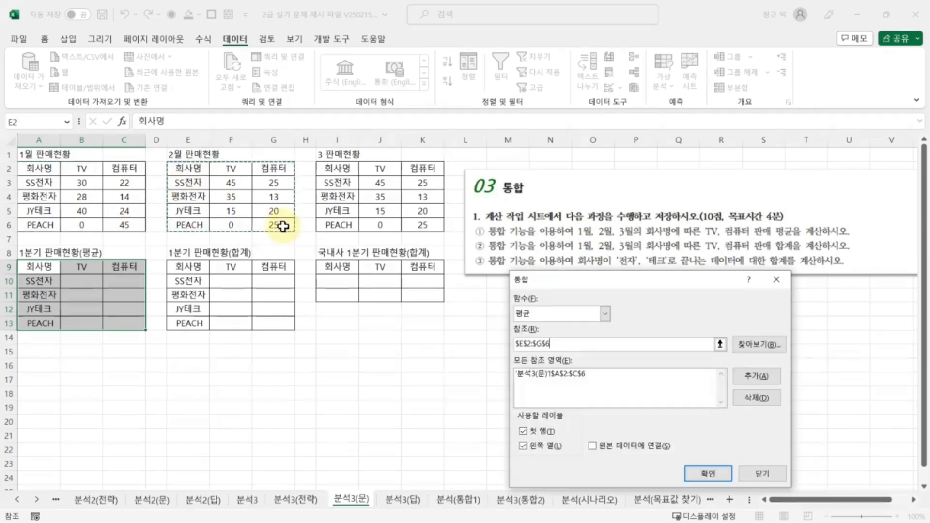
click(757, 376)
drag(333, 170, 421, 226)
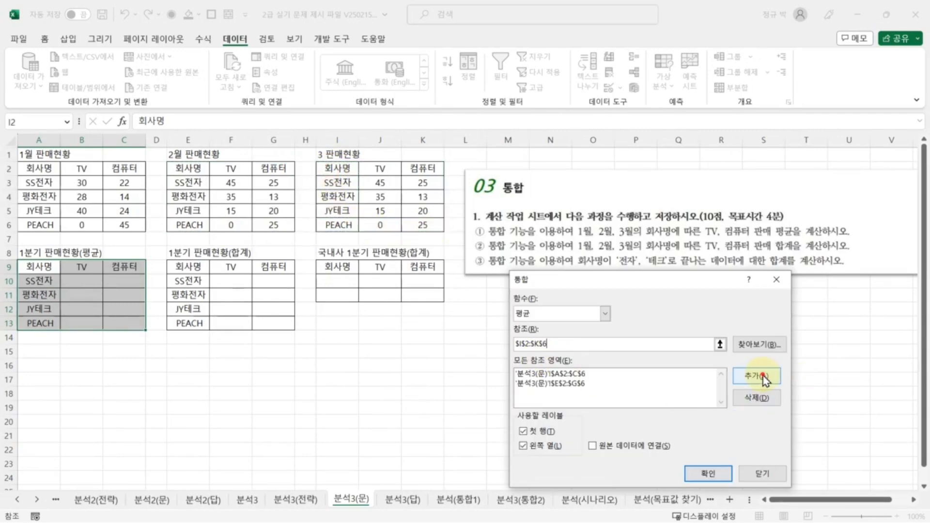
click(762, 377)
Use both 첫 행 and 왼쪽 열 as labels and run the average consolidation.
click(524, 446)
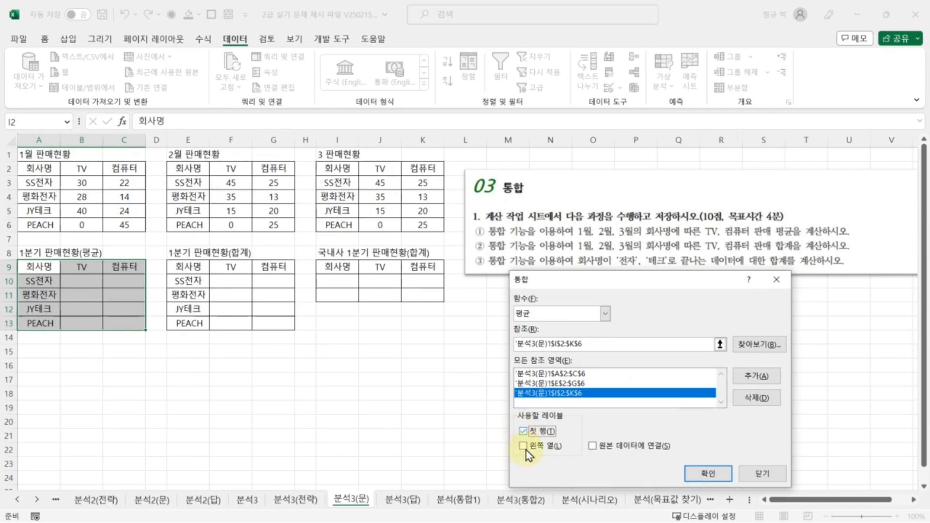
click(523, 446)
click(709, 474)
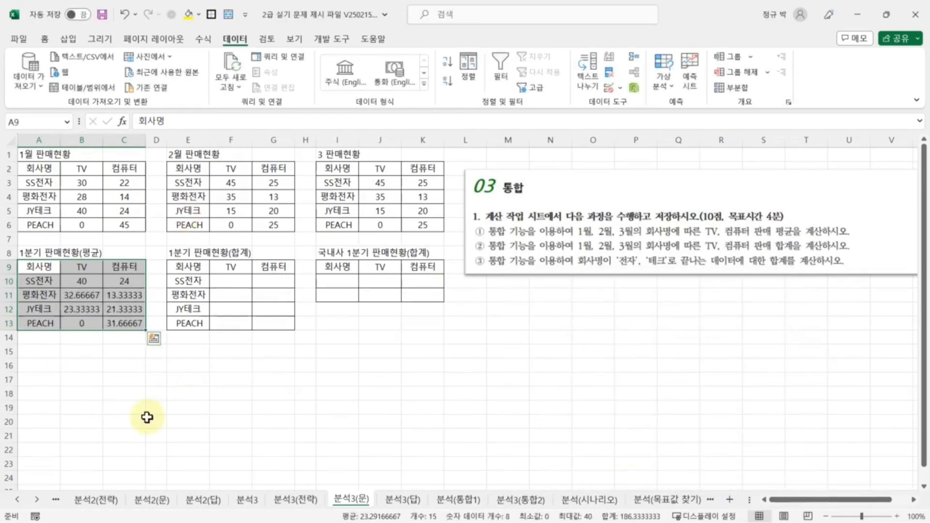
click(465, 337)
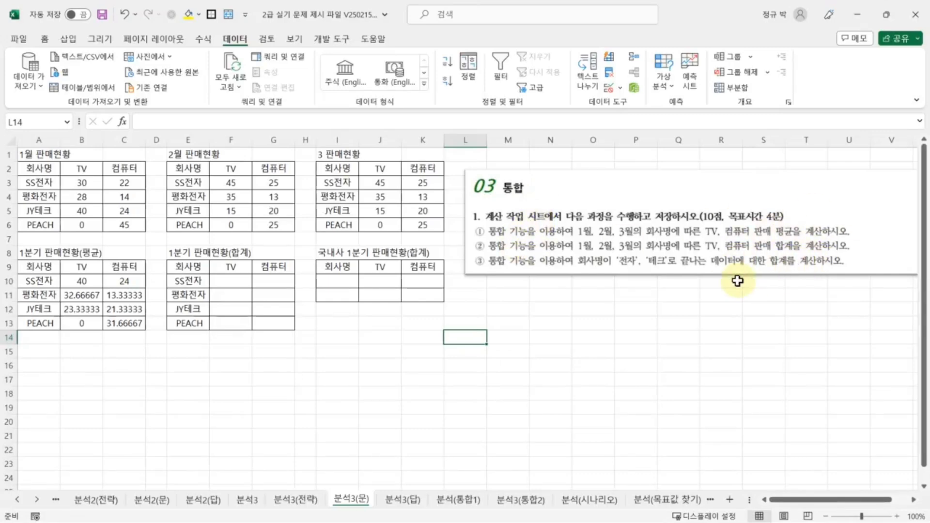
click(482, 366)
Start a consolidation into E9:G13, the 1분기 판매현황(합계) table, and delete all three stored reference ranges.
drag(188, 270, 274, 328)
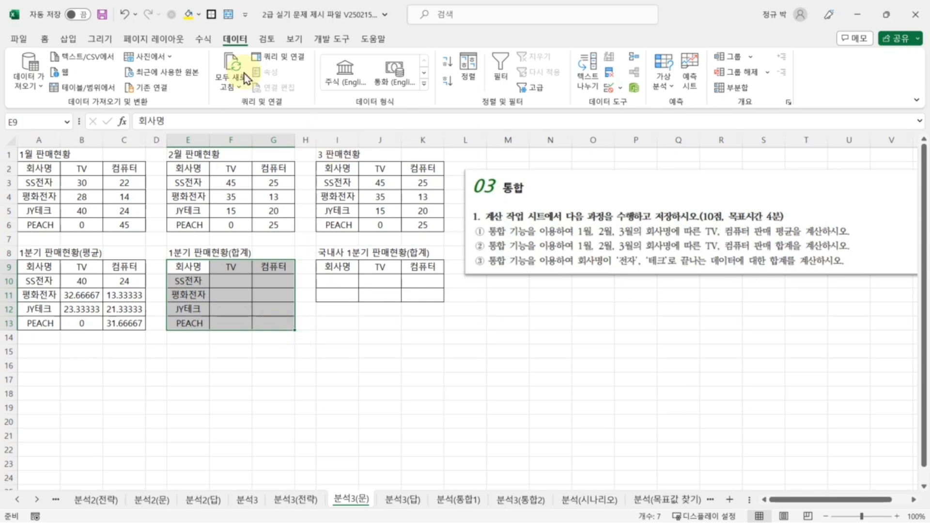
click(634, 57)
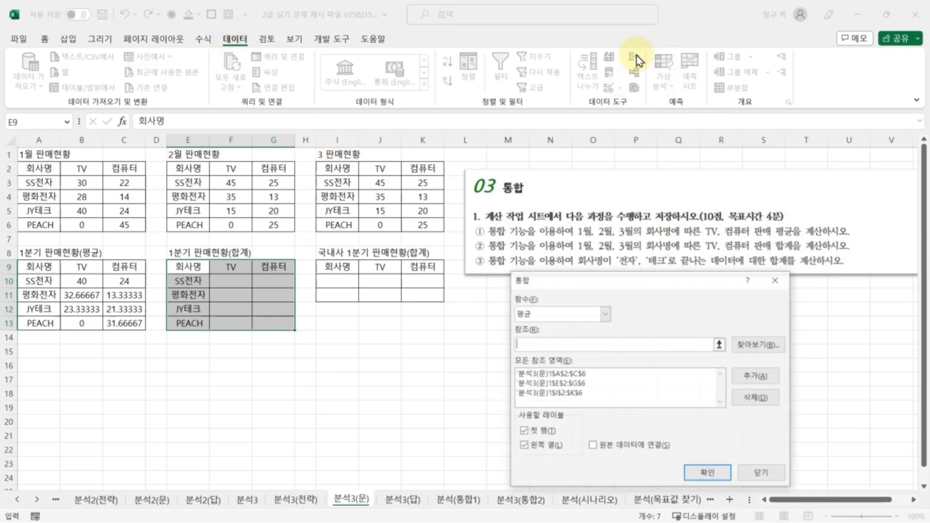
click(541, 374)
click(756, 399)
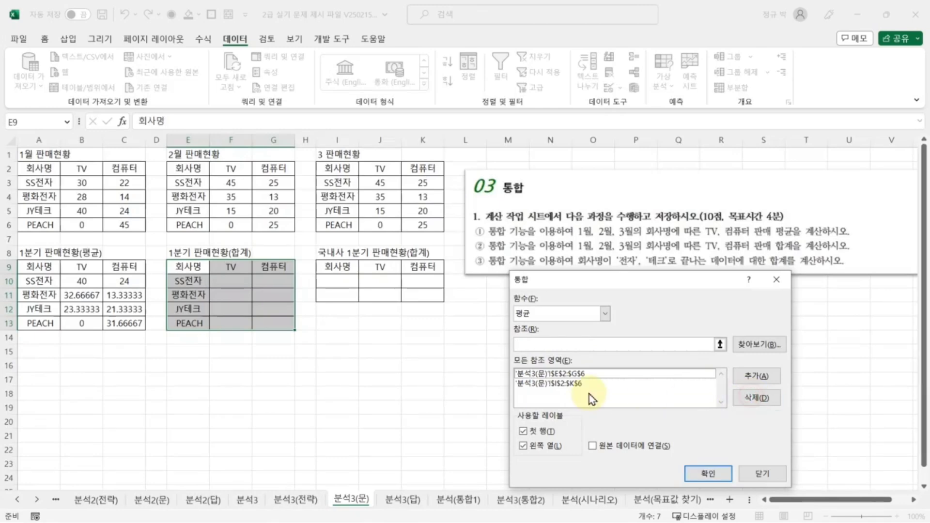
click(572, 374)
click(765, 398)
click(572, 374)
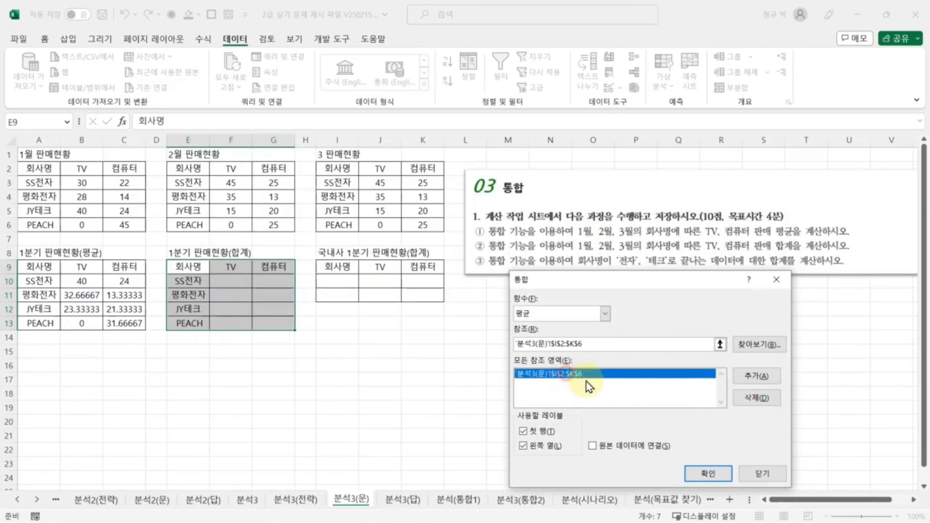
click(753, 398)
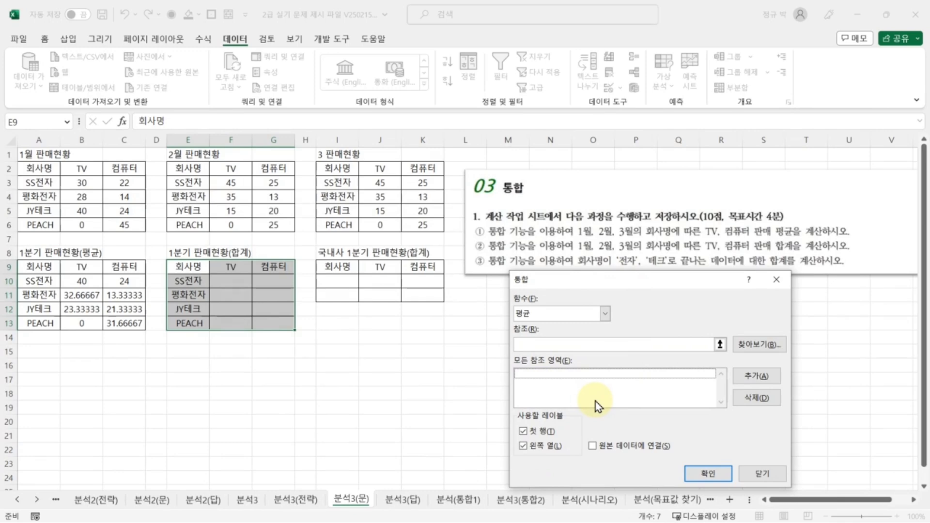
Set the consolidation function to 합계 and add the monthly tables A2:C6, E2:G6 and I2:K6 as references.
click(604, 314)
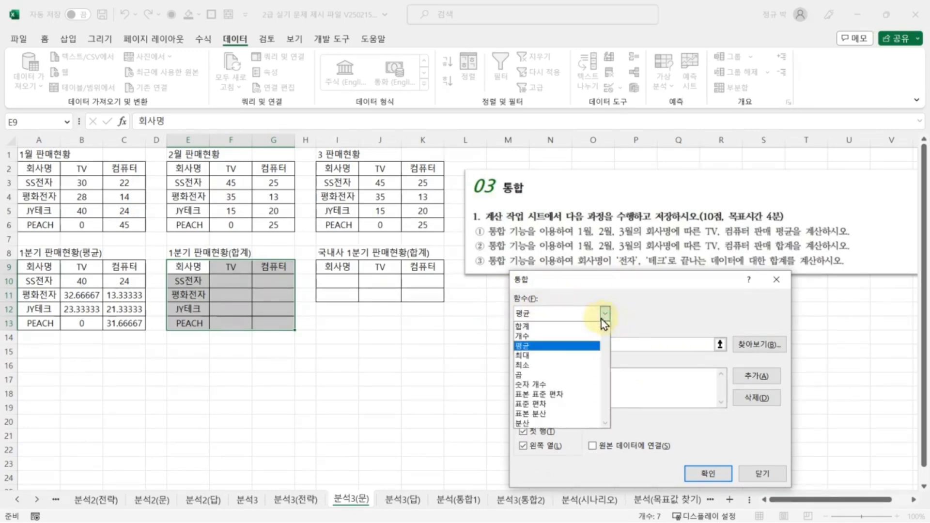
click(531, 328)
click(543, 343)
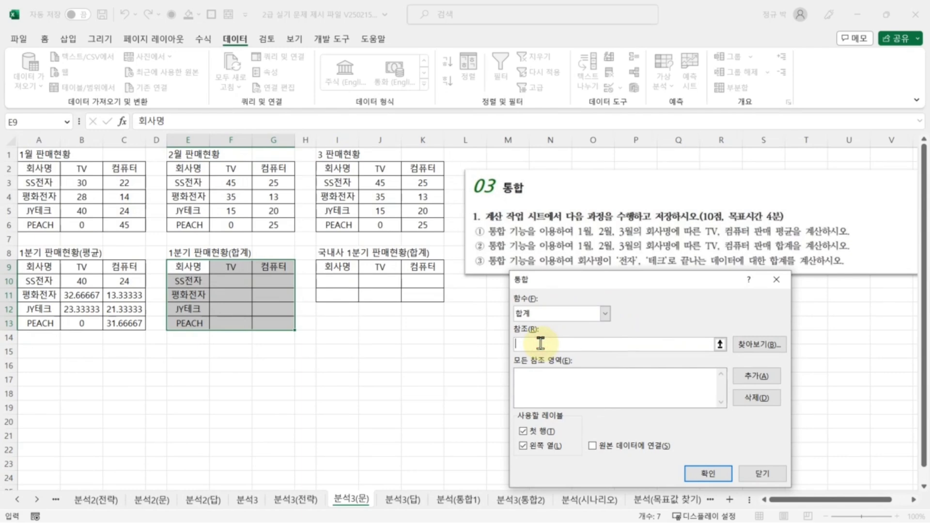
click(38, 172)
drag(37, 172, 121, 226)
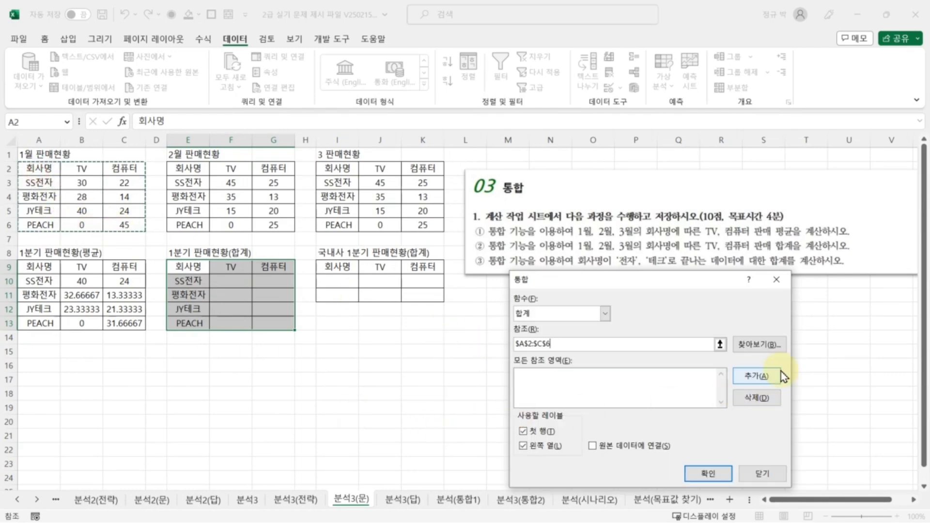
click(757, 376)
drag(187, 170, 284, 229)
click(759, 377)
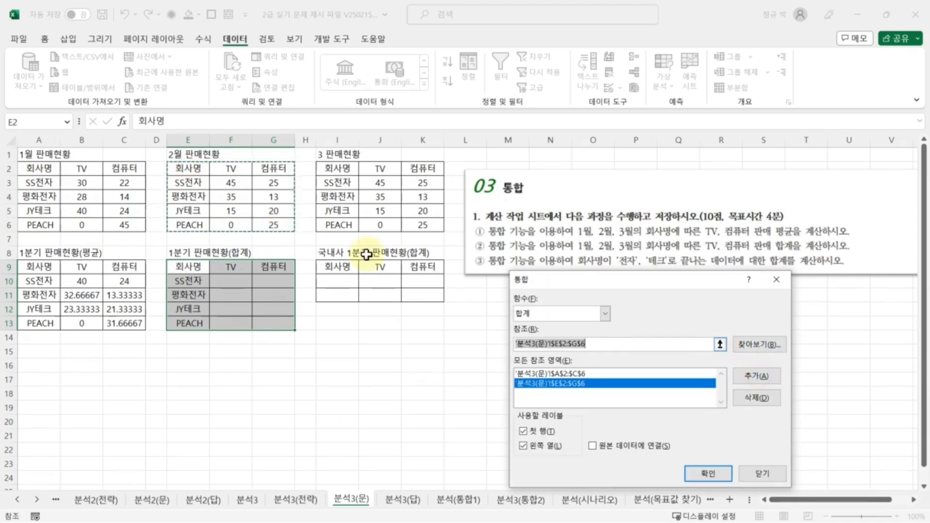
drag(332, 172, 417, 225)
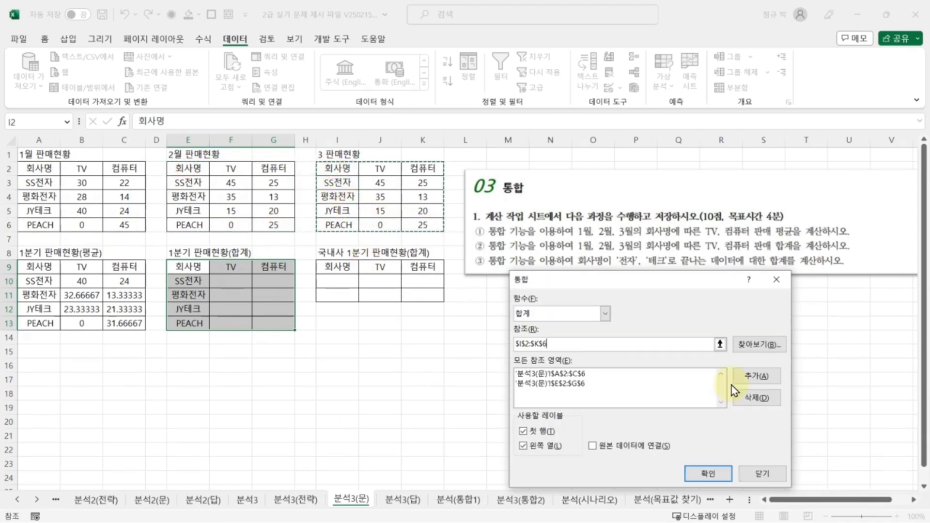
click(759, 376)
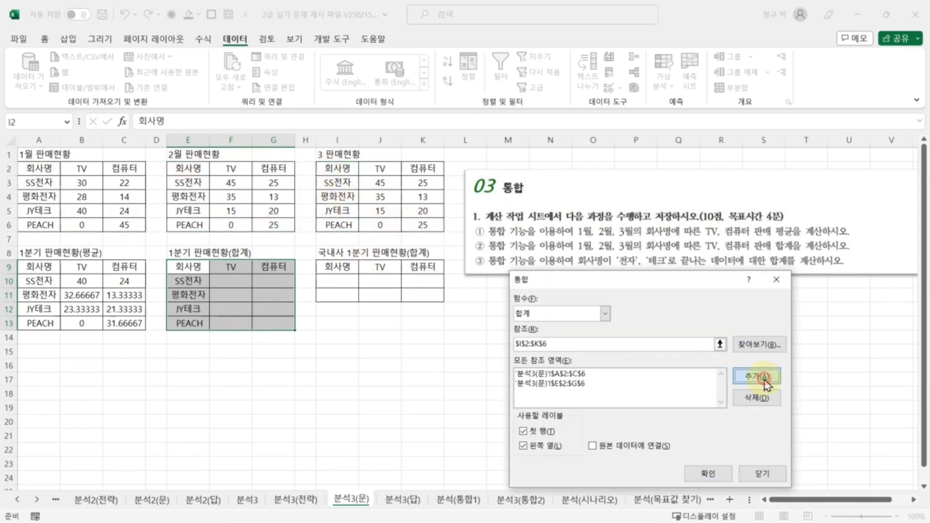
Keep 첫 행 and 왼쪽 열 as labels and run the total consolidation.
click(523, 446)
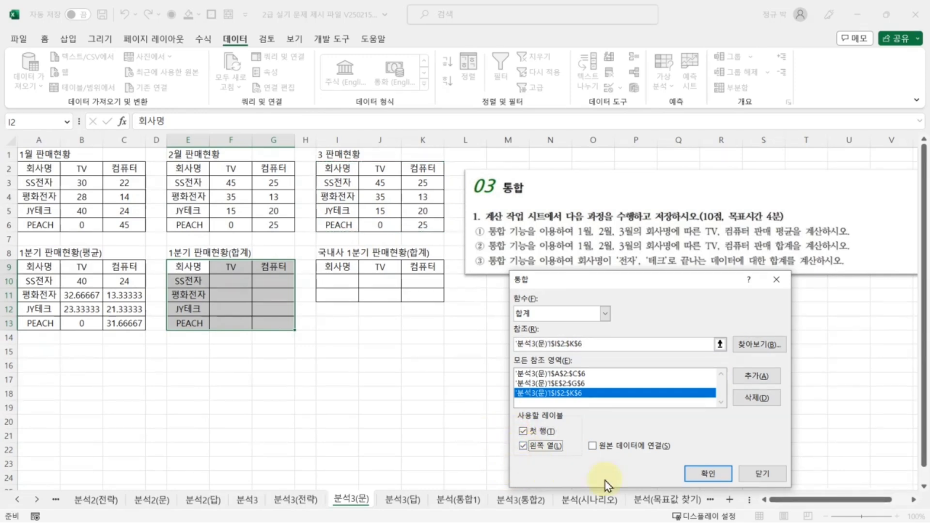
click(710, 473)
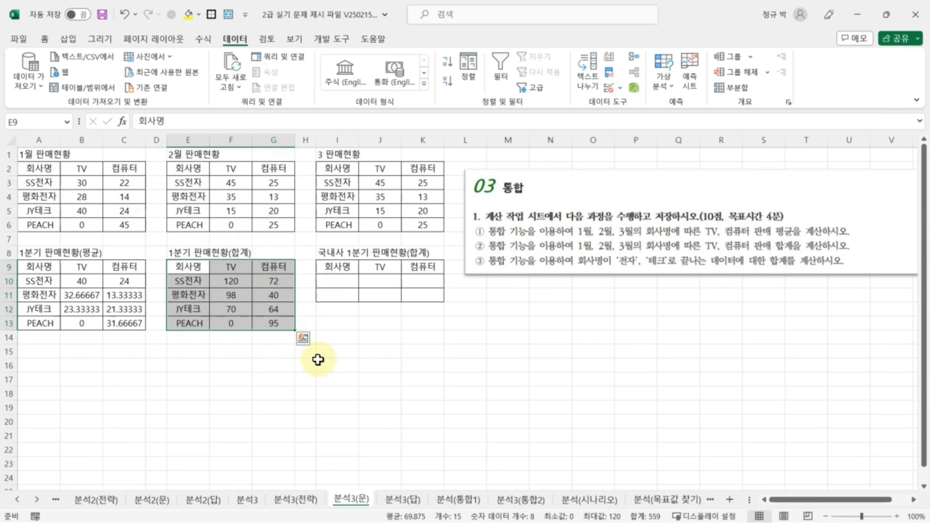
click(427, 378)
click(508, 393)
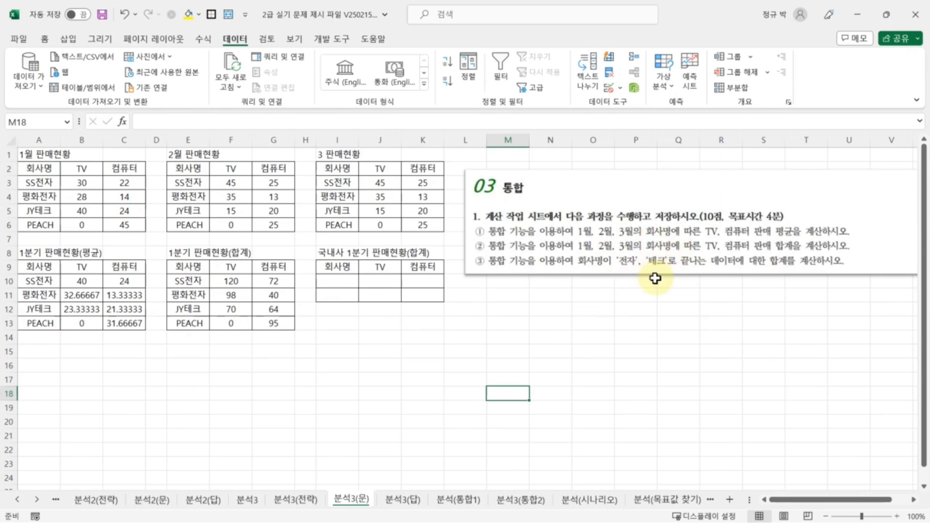
Enter the wildcard criteria *전자 in I10 and *테크 in I11 of the 국내사 1분기 판매현황(합계) table.
click(339, 283)
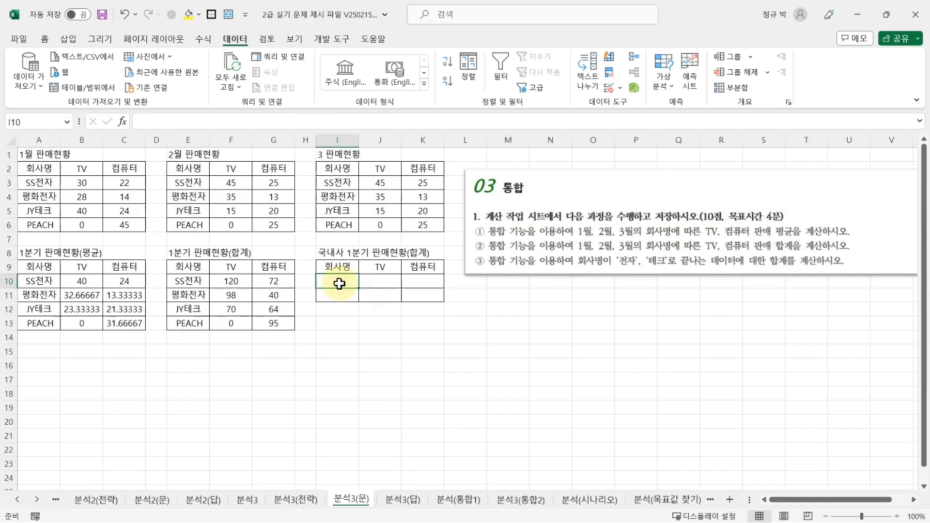
text(*)
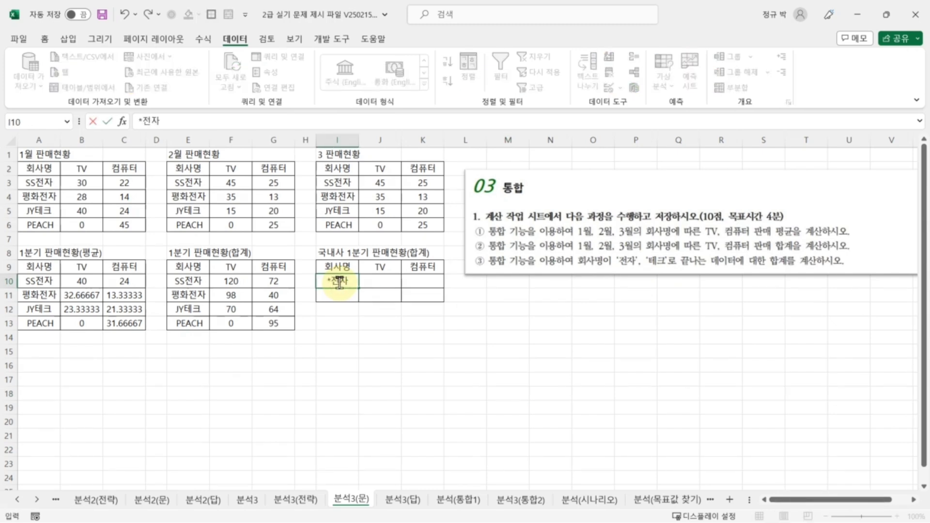
text(전자)
key(Return)
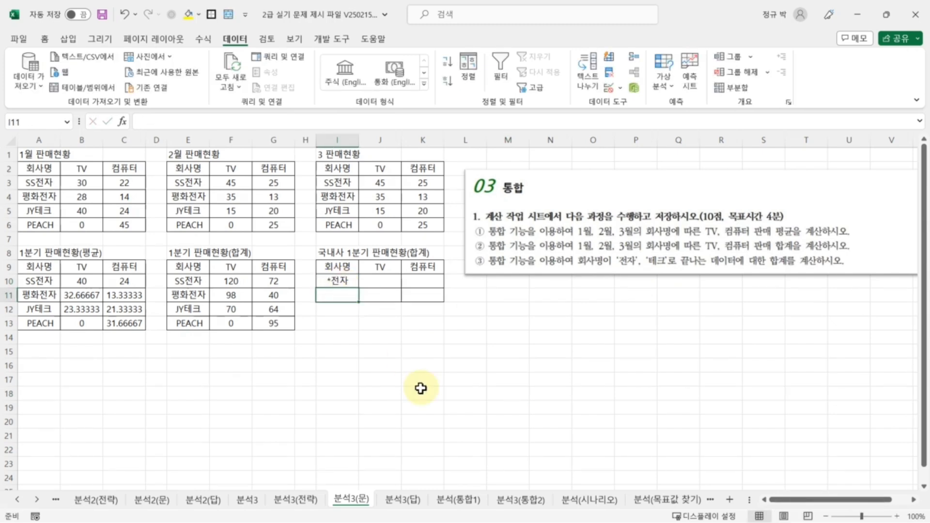
text(*ㅌㅔ크)
key(Return)
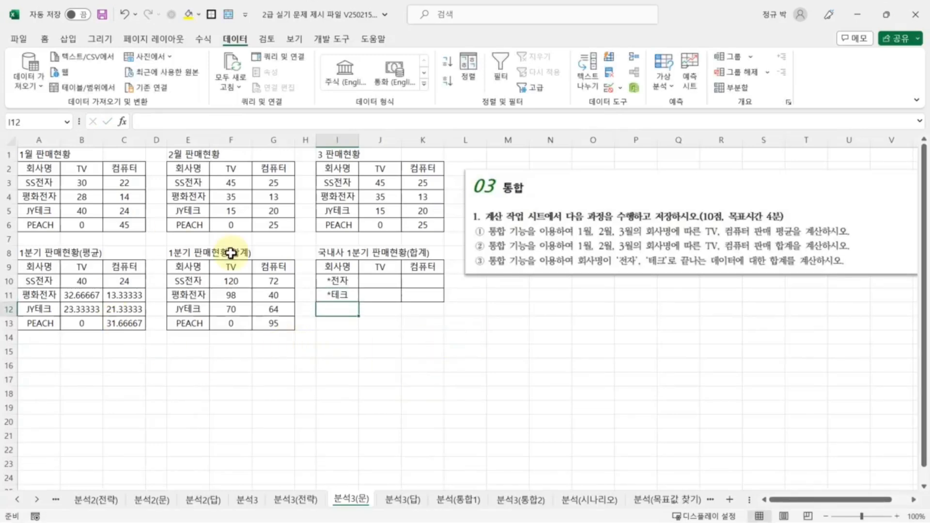
click(510, 374)
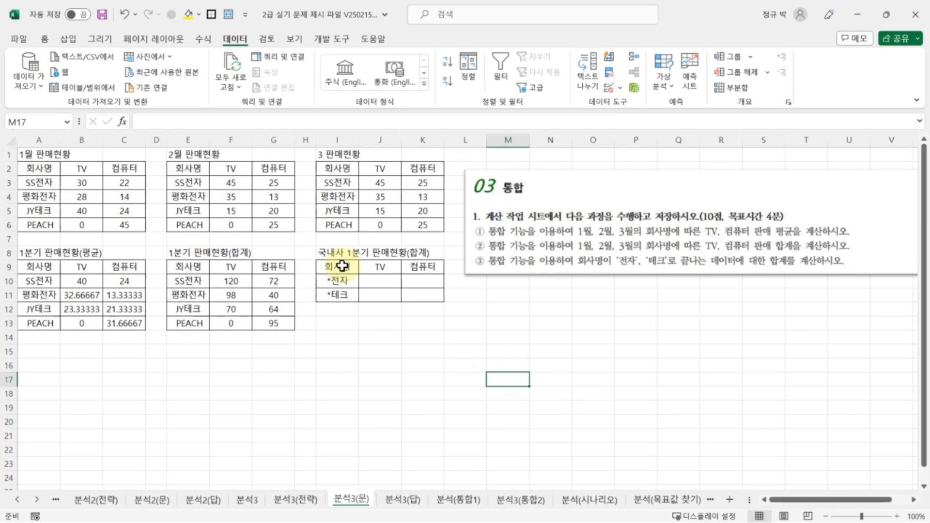
Start a consolidation into I9:K11, the 국내사 1분기 판매현황(합계) table, and delete all three stored reference ranges.
drag(338, 266, 438, 297)
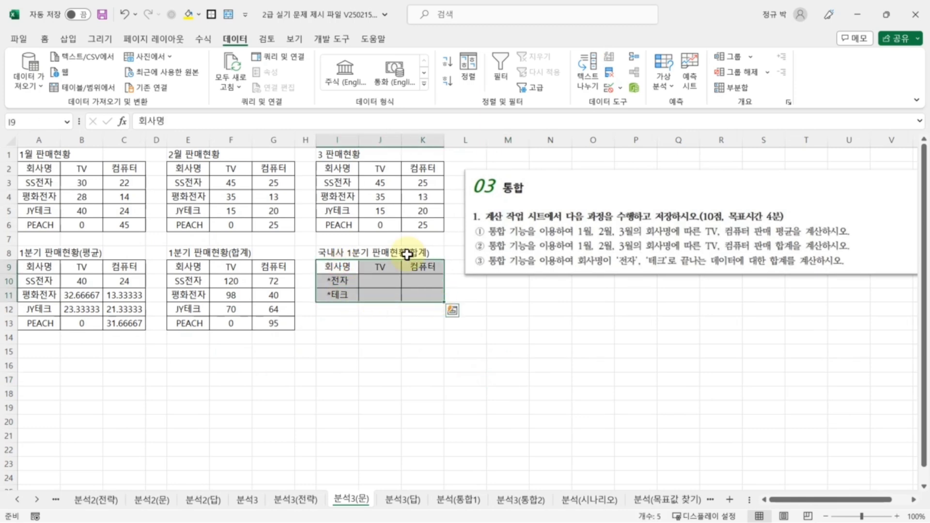
click(633, 58)
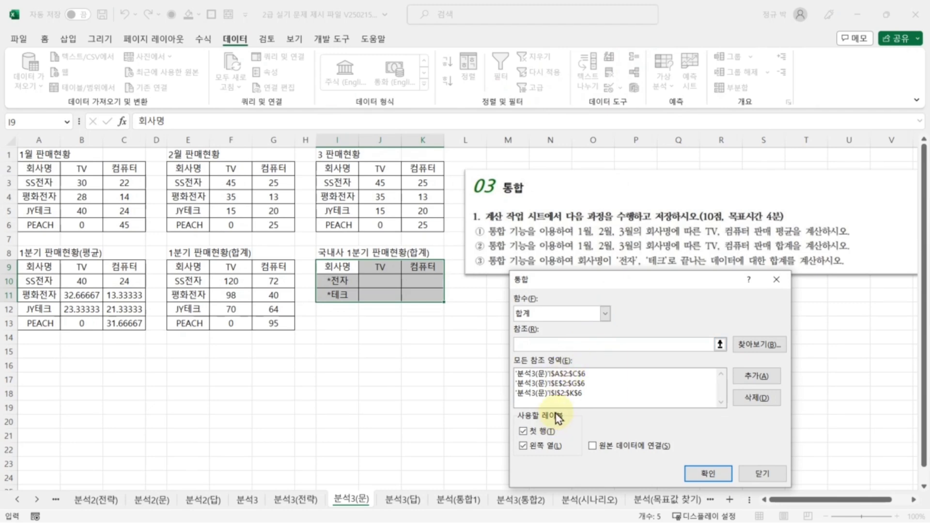
click(554, 394)
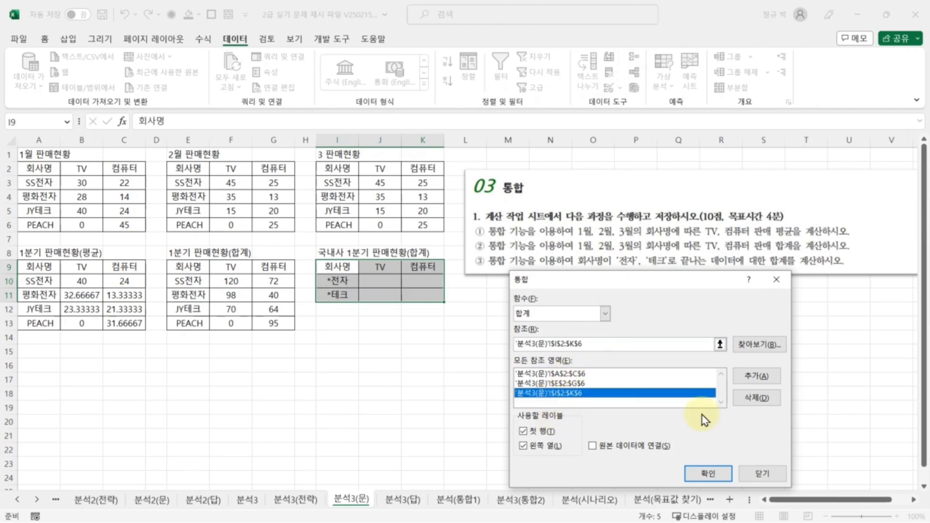
click(755, 399)
click(564, 385)
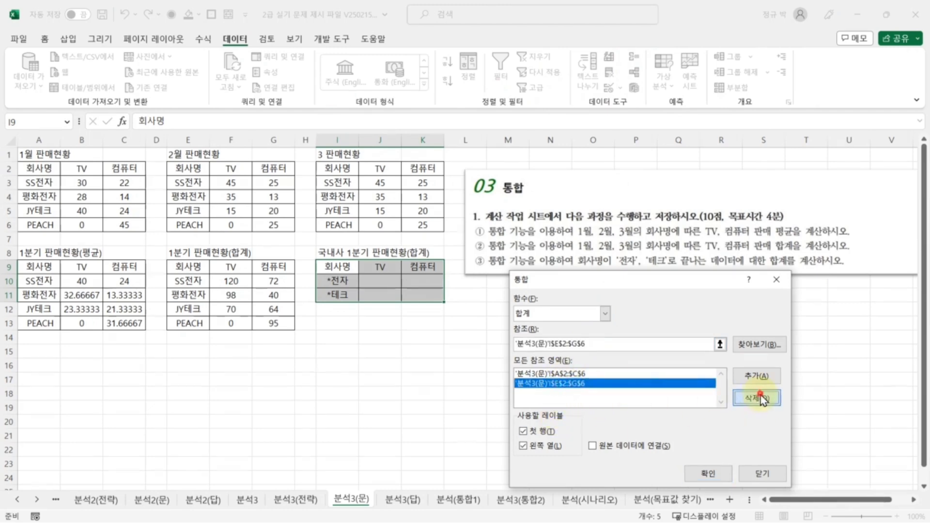
click(756, 398)
click(565, 374)
click(765, 402)
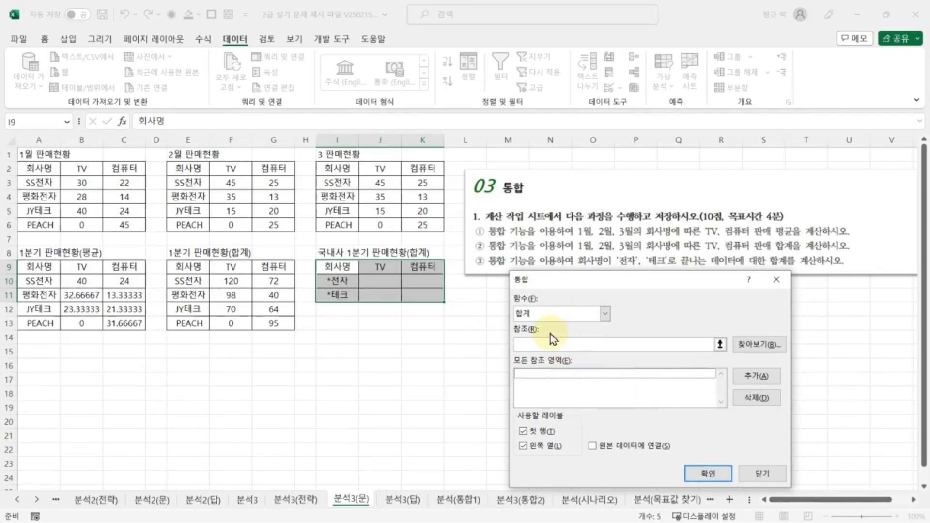
Keep 합계 as the consolidation function and add references A2:C6, E2:G6 and I2:K6 for the 국내사 table.
click(604, 315)
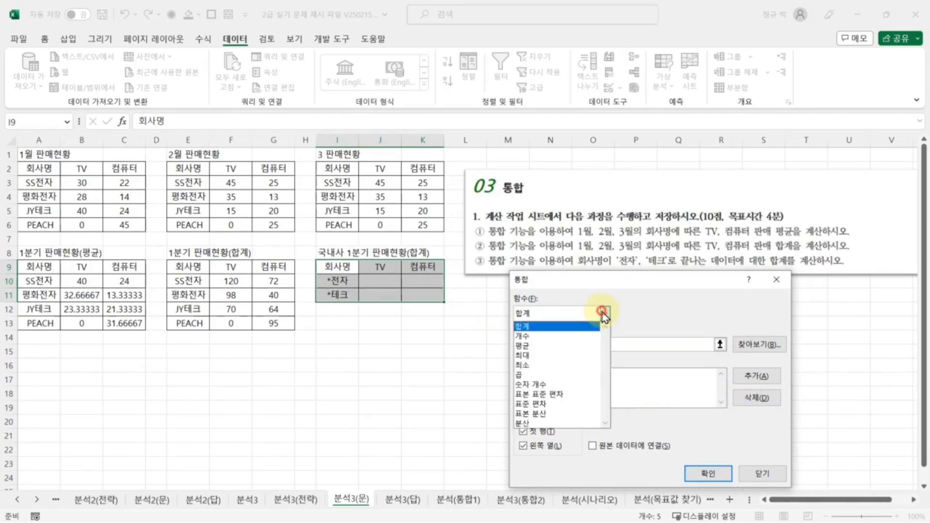
click(522, 327)
click(552, 345)
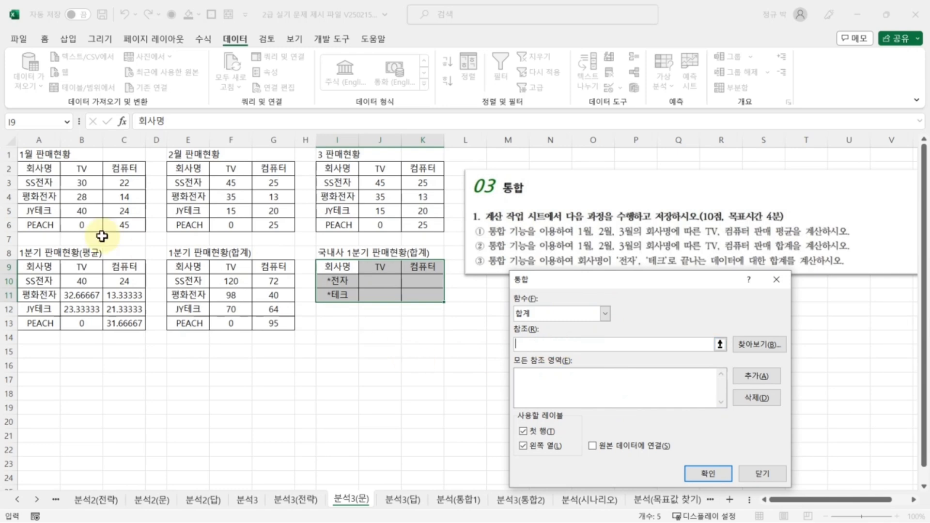
drag(34, 172, 126, 226)
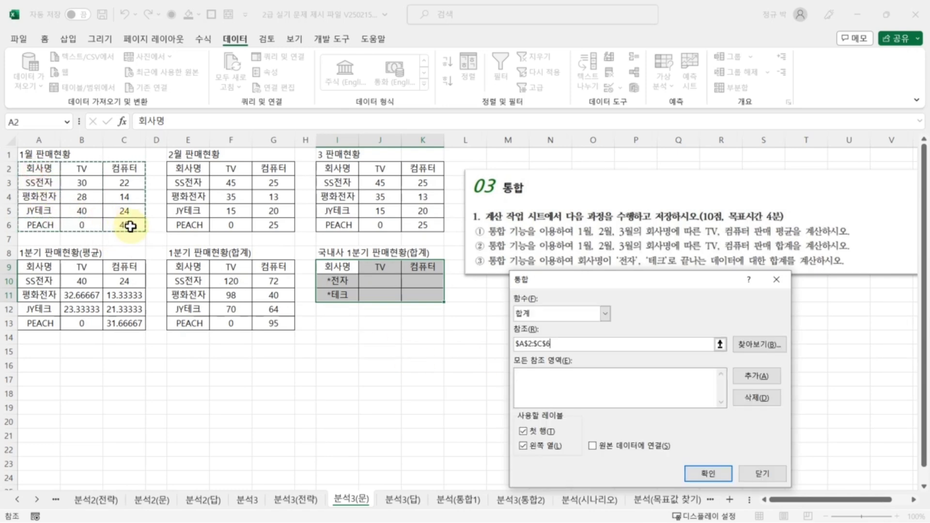
click(750, 377)
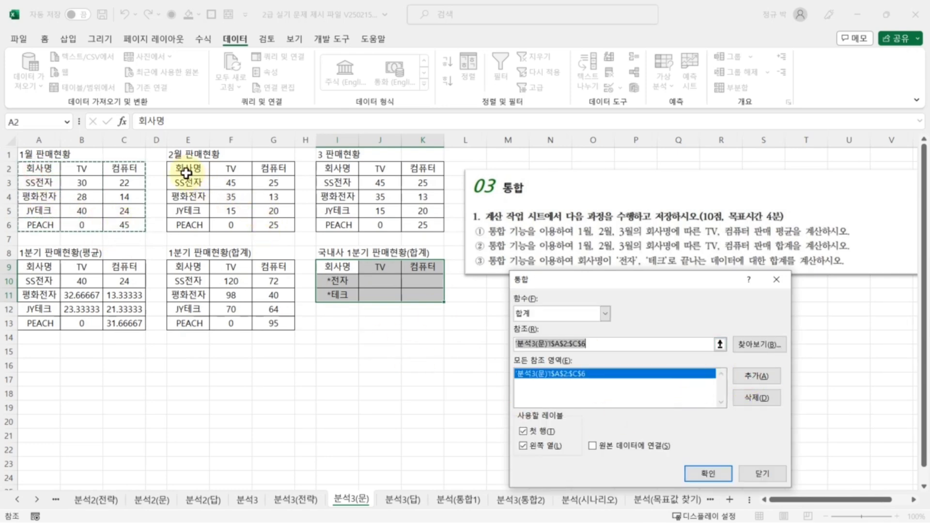
drag(188, 171, 275, 225)
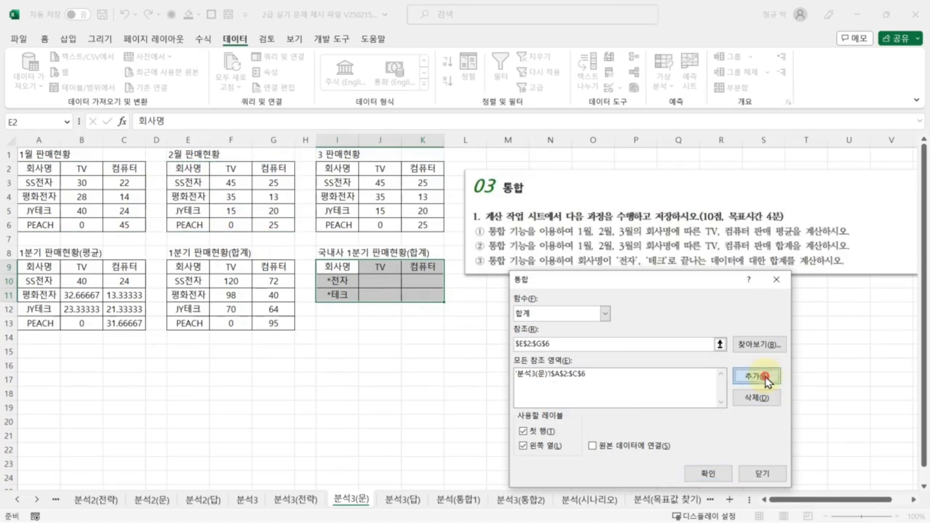
click(758, 377)
drag(335, 170, 421, 225)
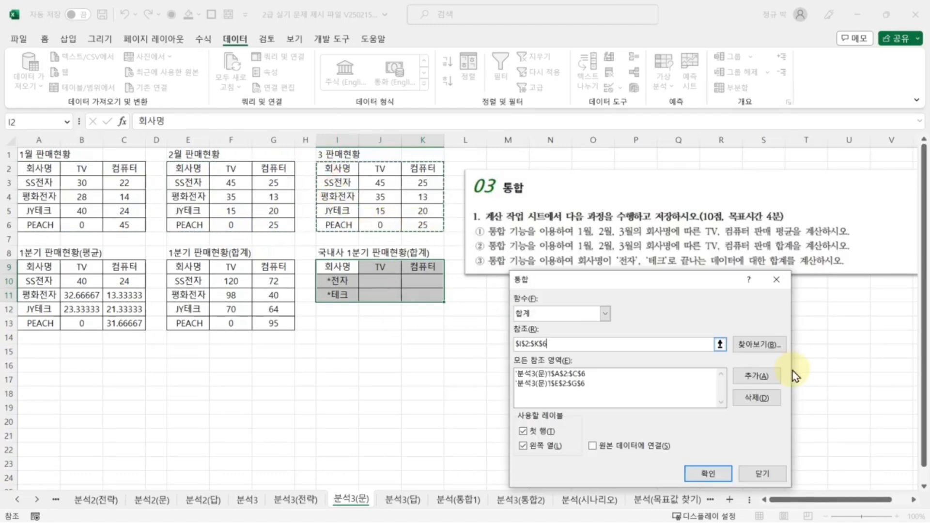
click(757, 378)
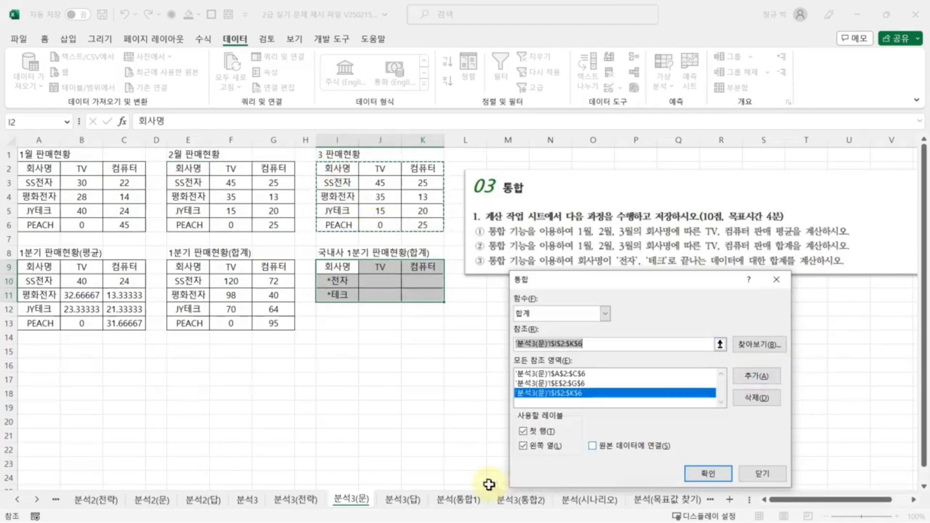
Use 첫 행 and 왼쪽 열 as labels, run the 국내사 total consolidation and review the *전자 and *테크 rows.
click(523, 446)
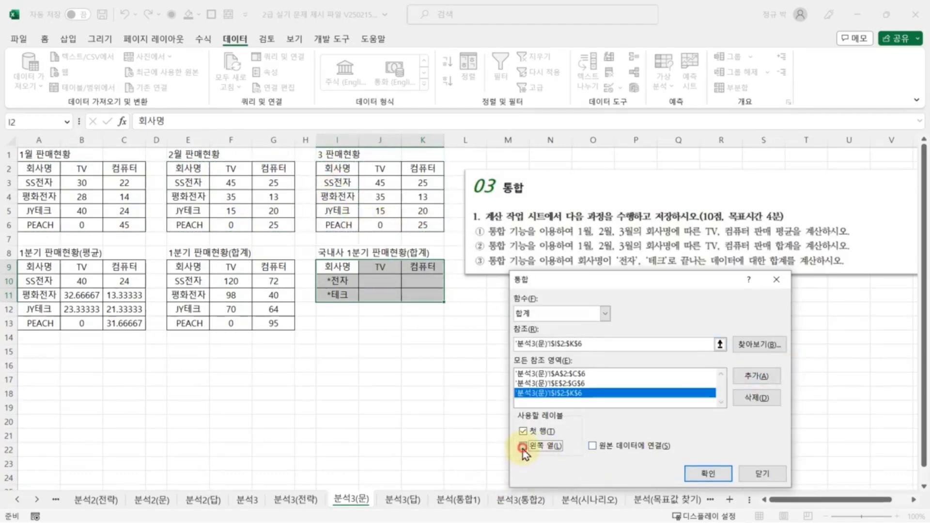
click(707, 474)
click(464, 394)
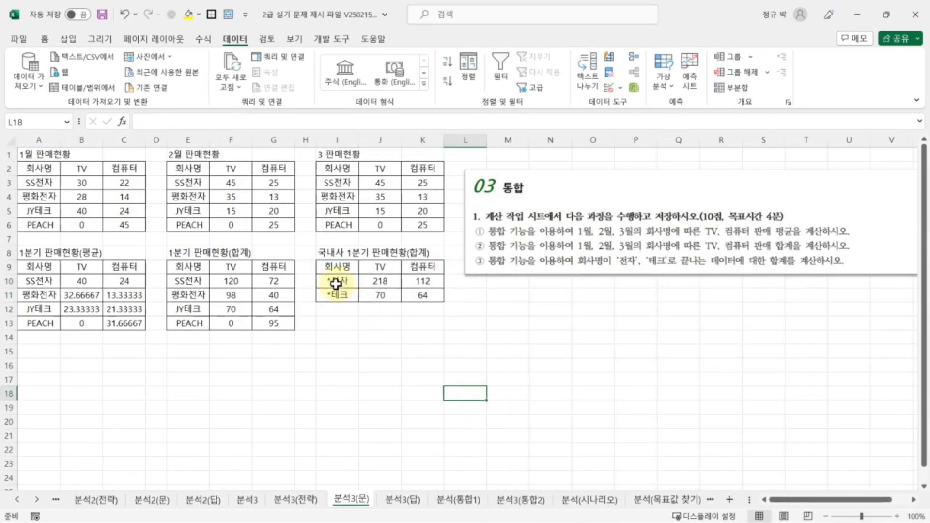
drag(336, 284, 422, 279)
click(422, 334)
drag(335, 296, 419, 297)
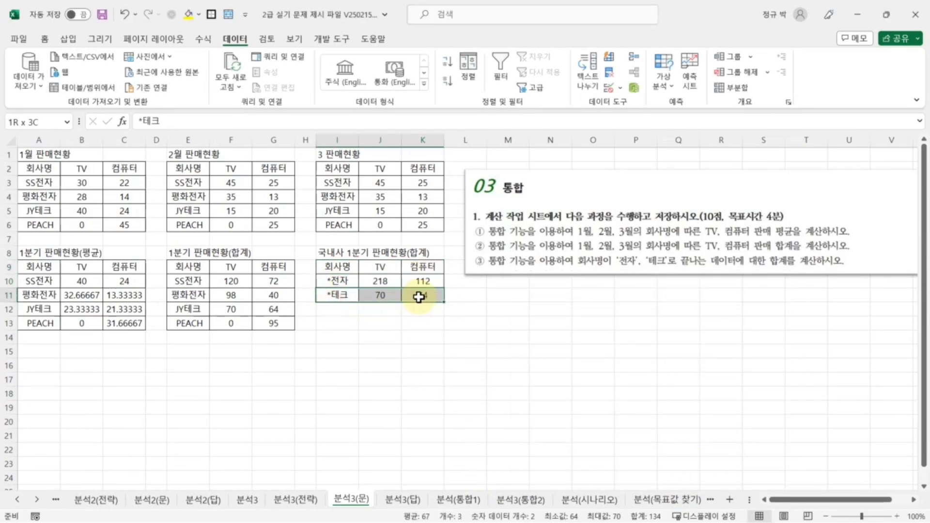
click(390, 381)
click(524, 415)
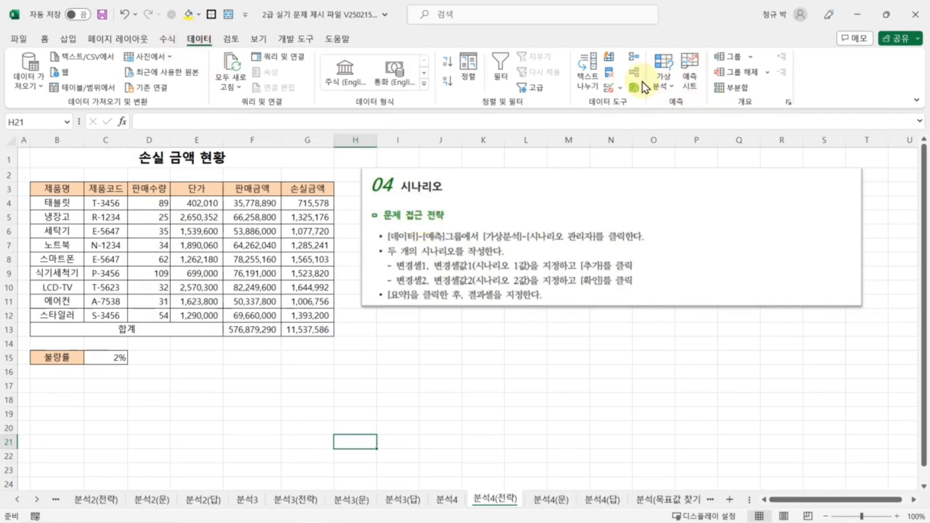
View the scenario manager on the 분석4(전략) sheet and close it without adding a scenario.
click(671, 89)
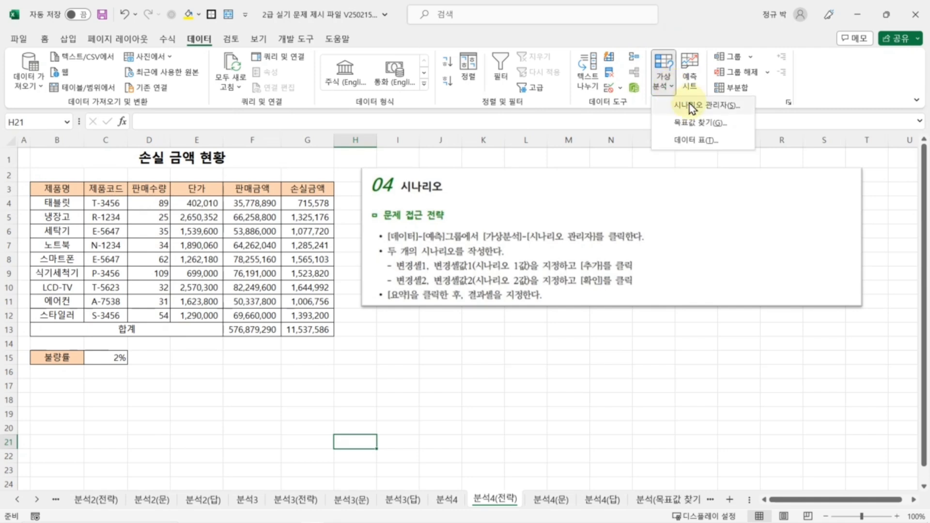
click(696, 106)
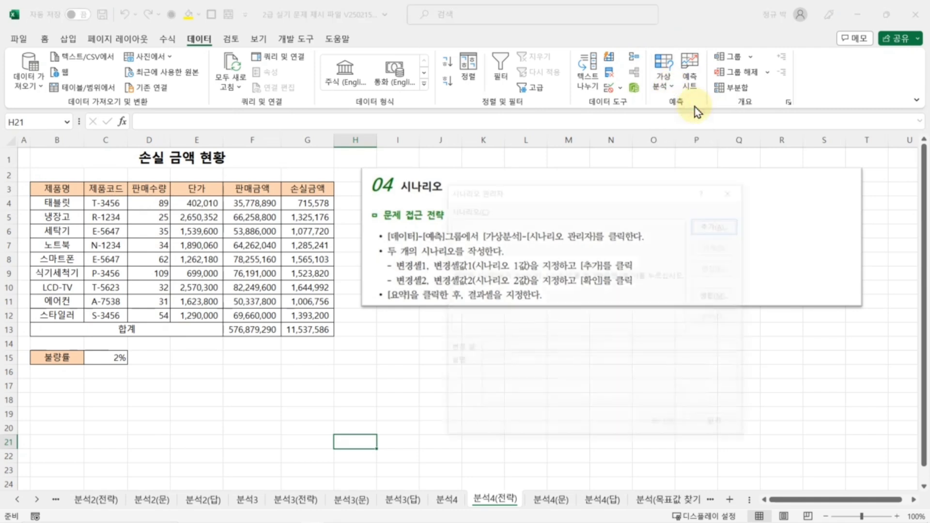
click(734, 189)
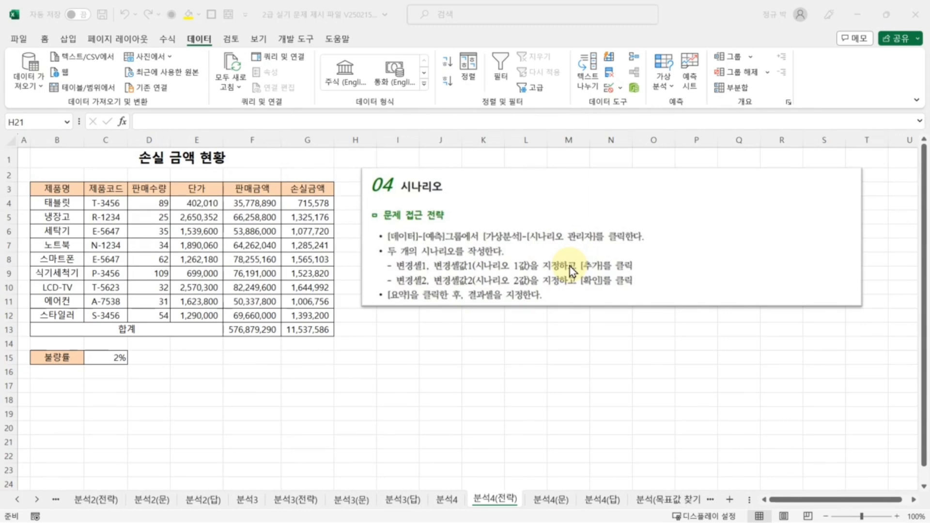
drag(383, 285, 416, 306)
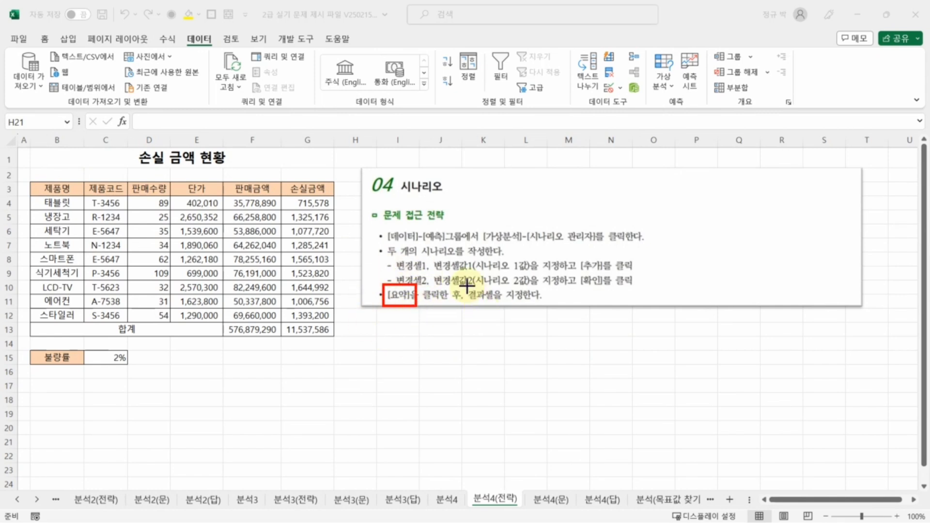
drag(466, 287, 495, 306)
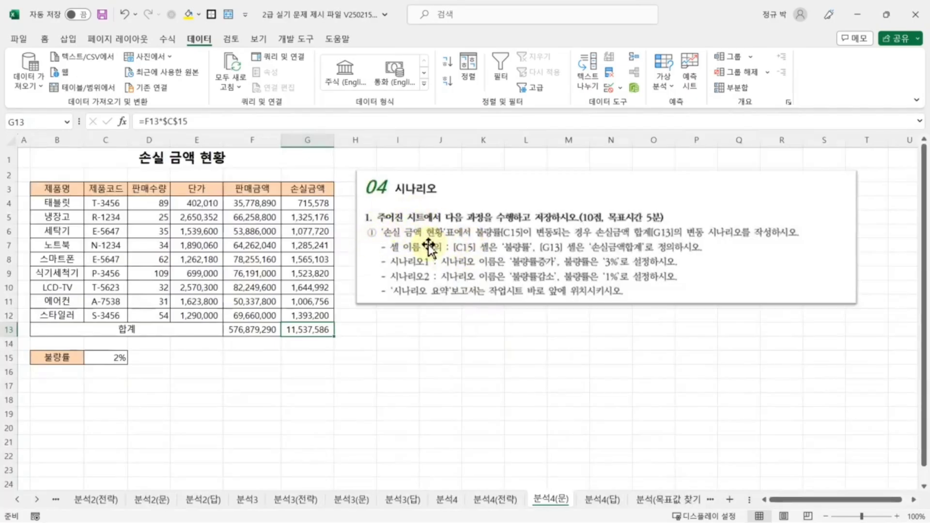
Examine the 불량률 cell C15 and the 손실금액 total formula in G13 on the 분석4(문) sheet.
click(116, 356)
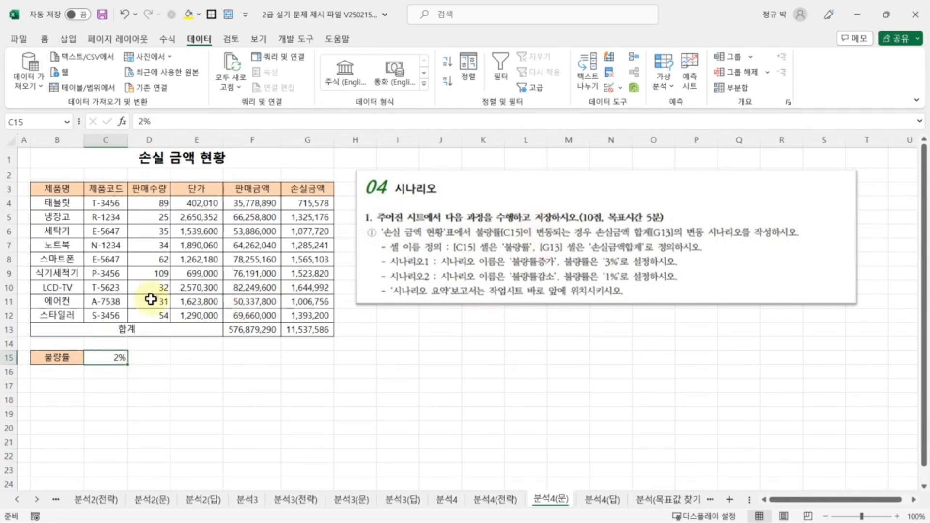
click(313, 329)
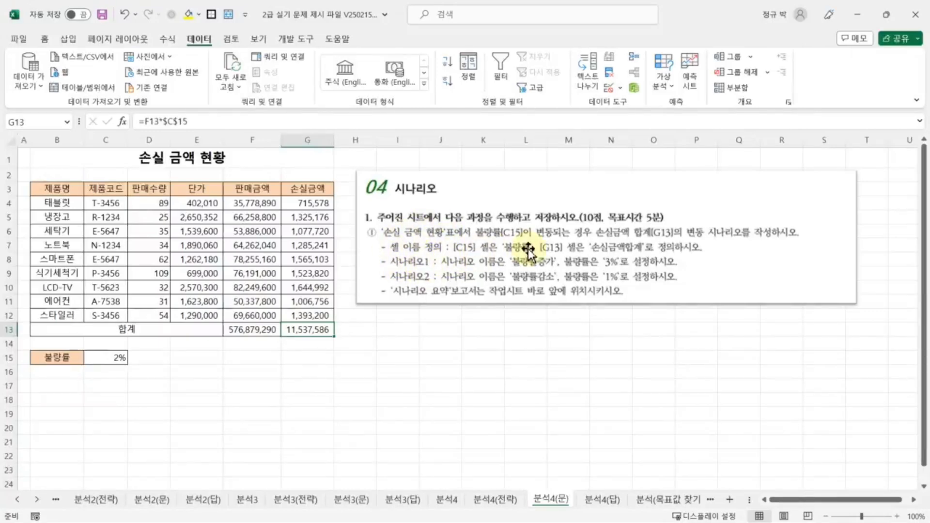
click(108, 359)
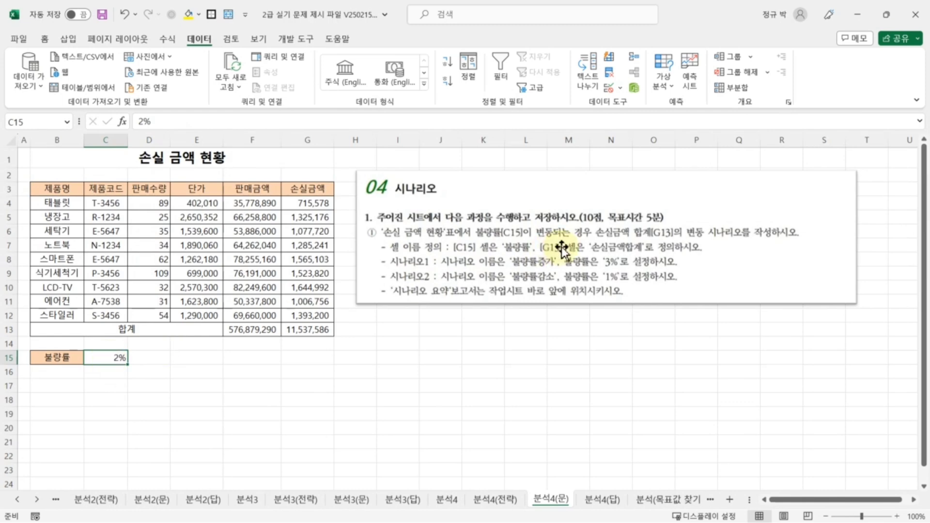
click(320, 332)
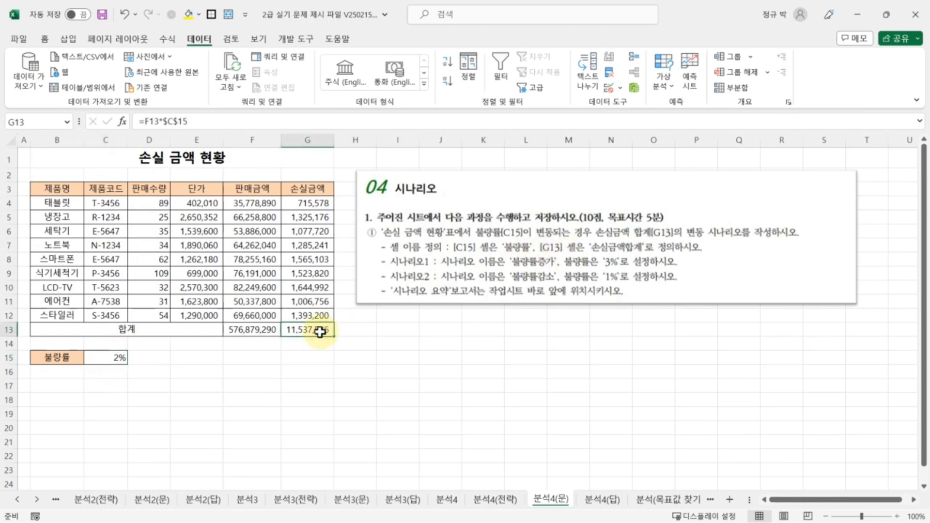
Define the cell name 불량률 for C15 and reselect the cell to check the name.
click(105, 357)
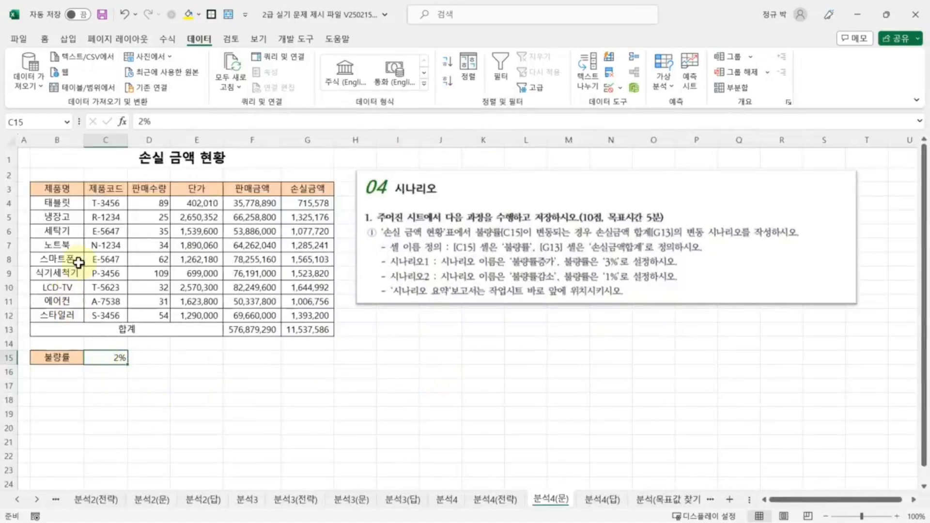
click(34, 121)
text(불량률)
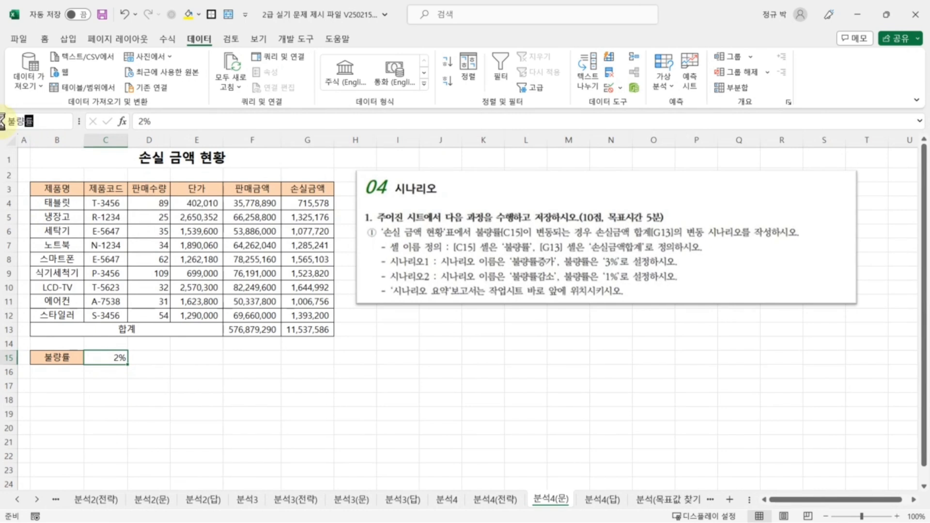
key(Return)
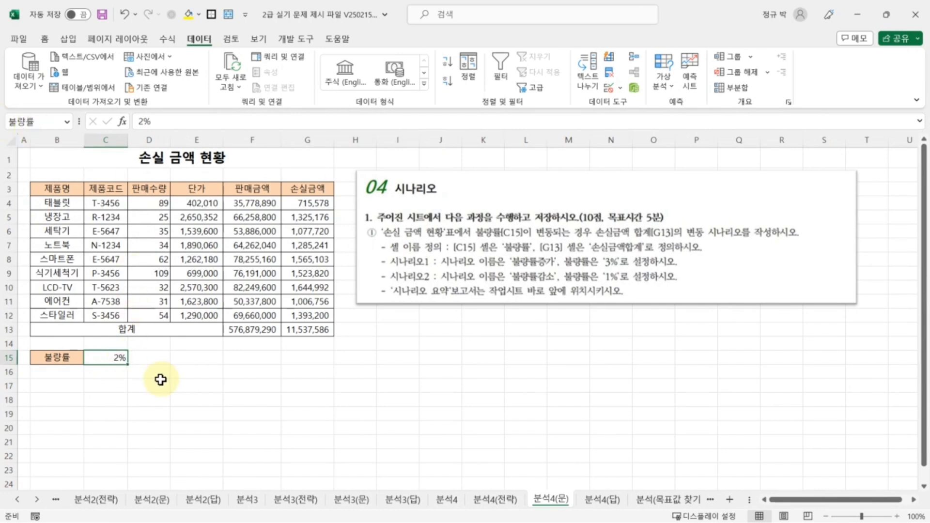
click(136, 376)
click(114, 358)
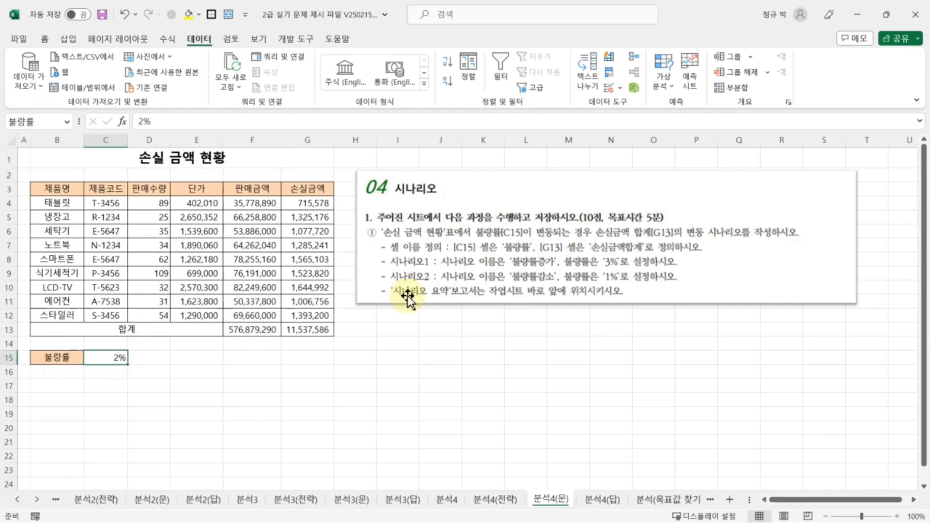
Define the cell name 손실금액합계 for G13, then reselect C15 and G13 to check both names.
click(314, 331)
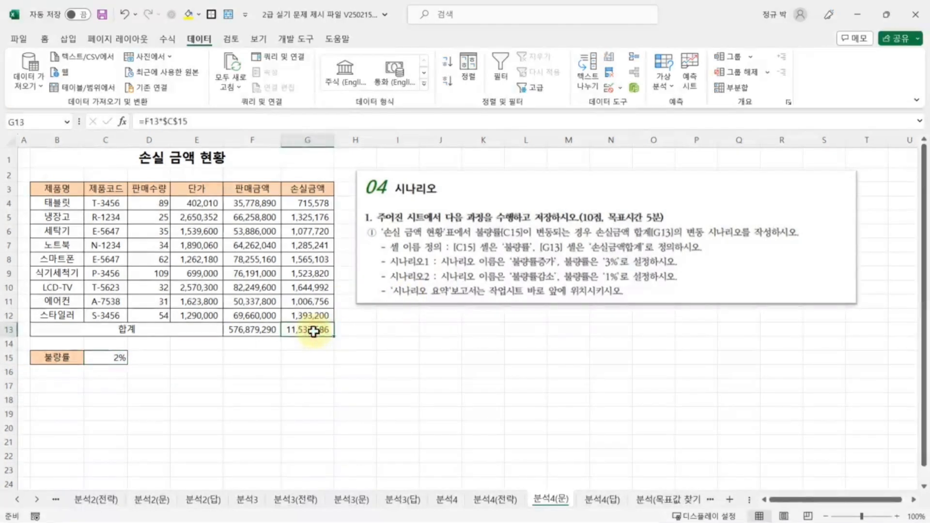
click(41, 122)
text(ㅅ)
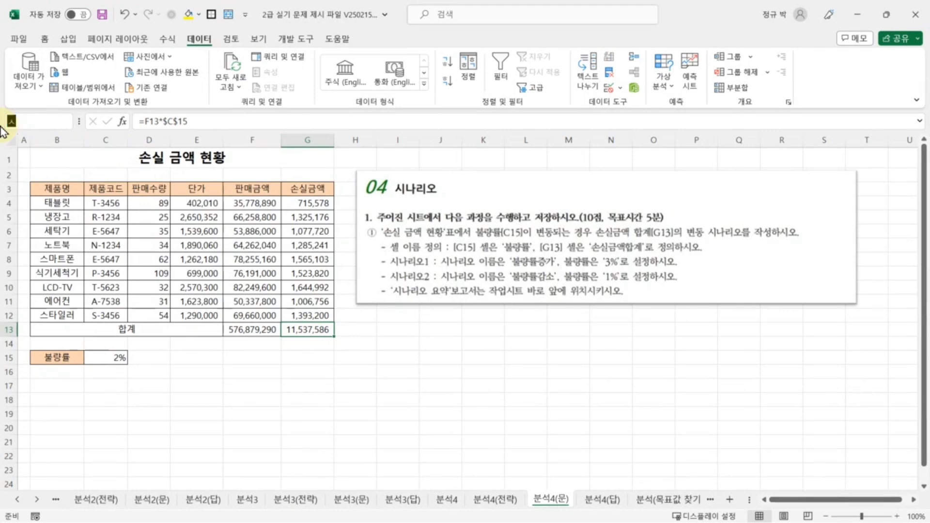
text(실금액합계)
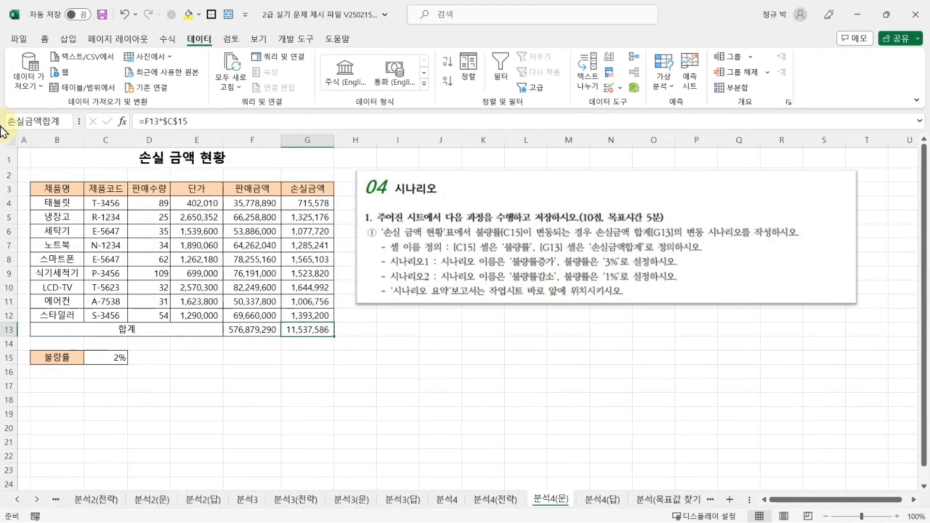
key(Return)
click(305, 385)
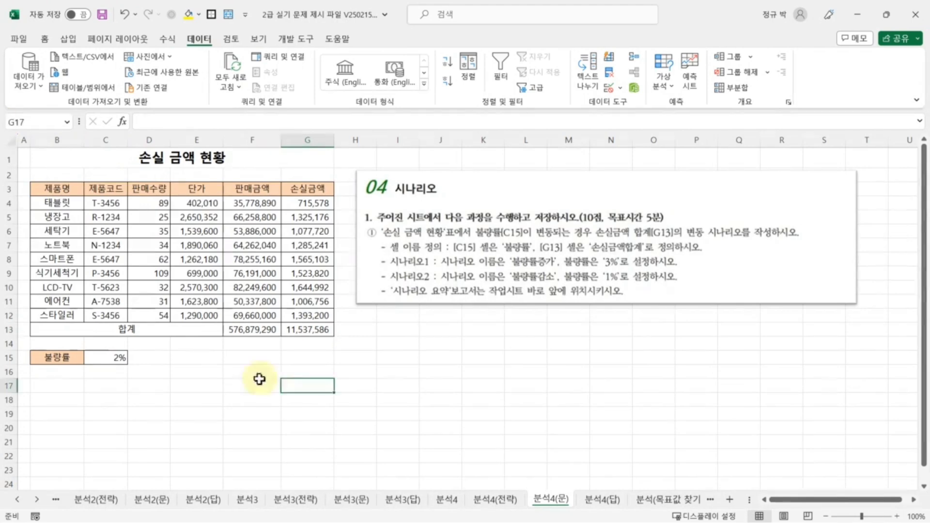
click(117, 359)
click(322, 326)
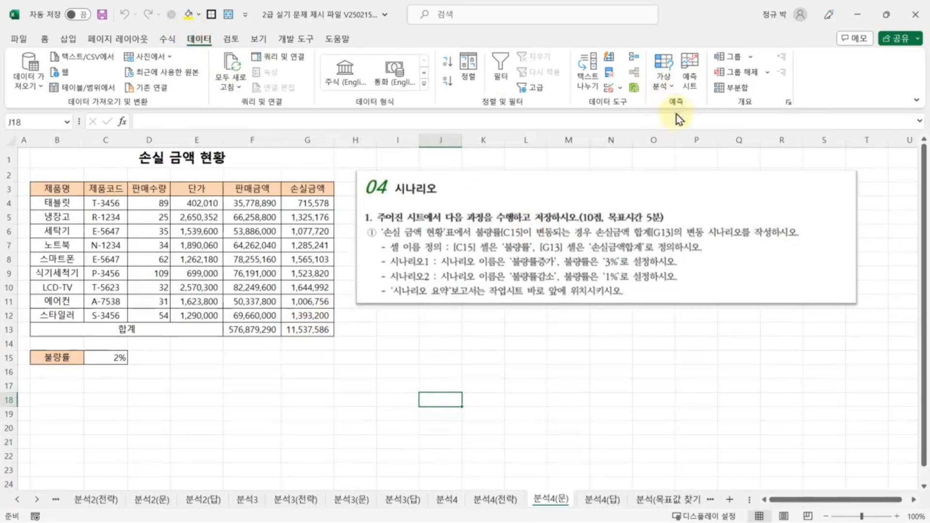
Start a new scenario in the scenario manager and name it 불량률증가.
click(673, 92)
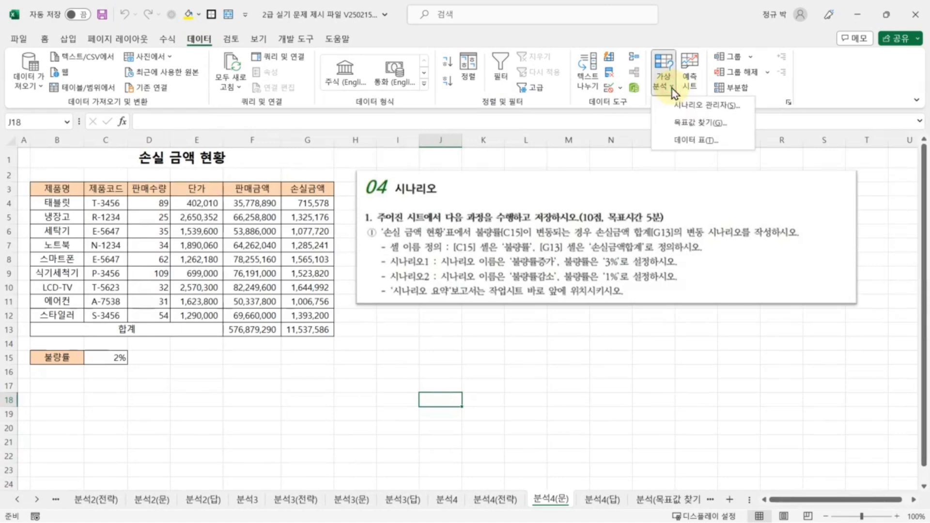
click(693, 105)
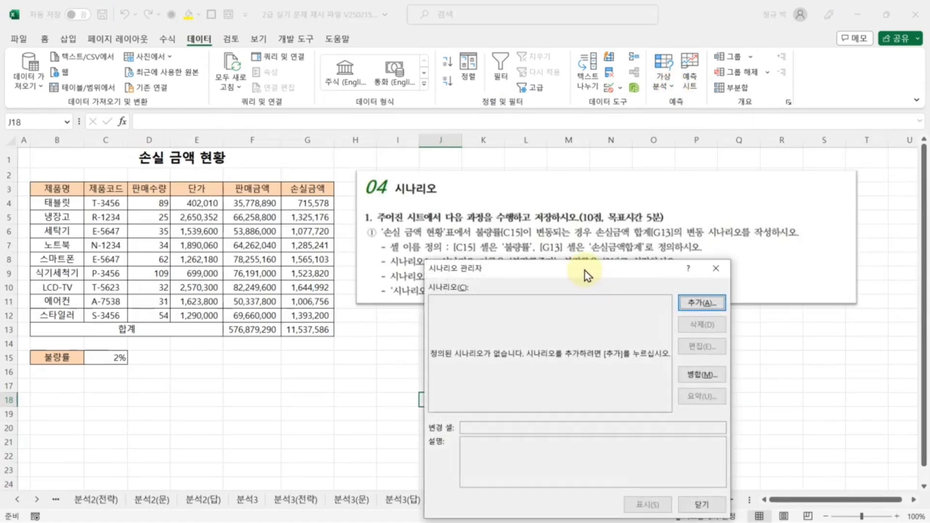
mouse_move(586, 270)
mouse_down()
mouse_move(587, 288)
mouse_move(578, 270)
mouse_up()
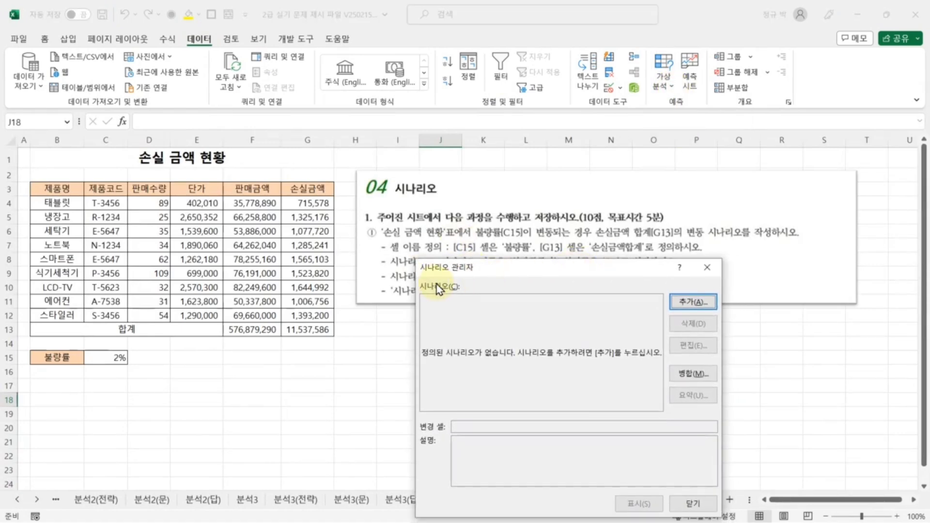
click(696, 304)
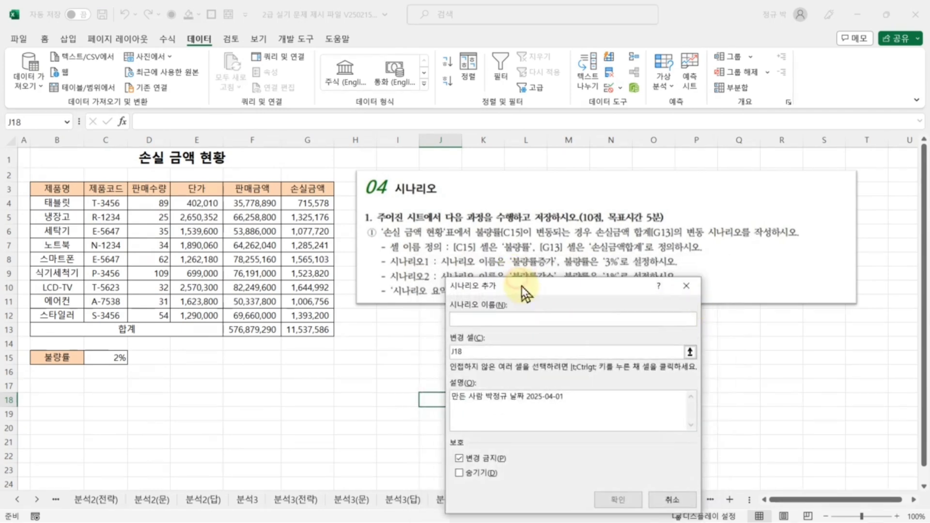
drag(518, 283, 523, 291)
text(불량)
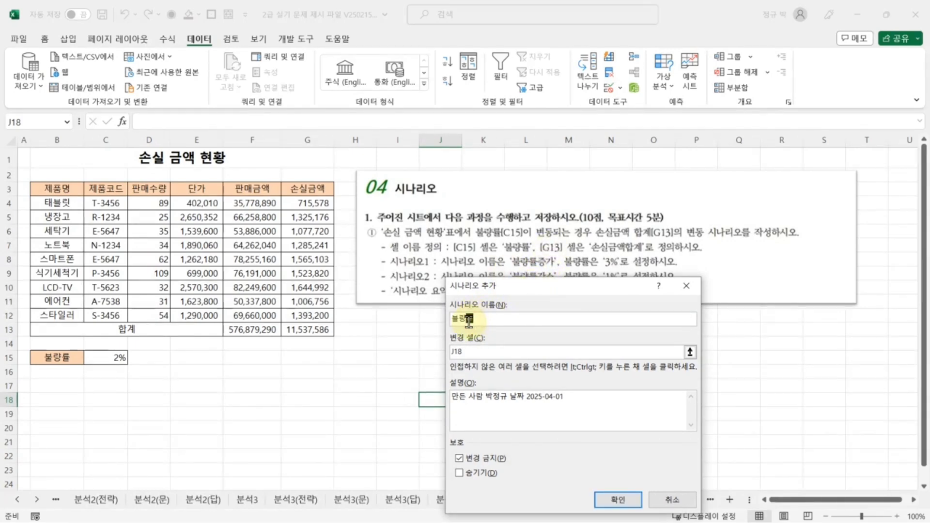
text(률증가)
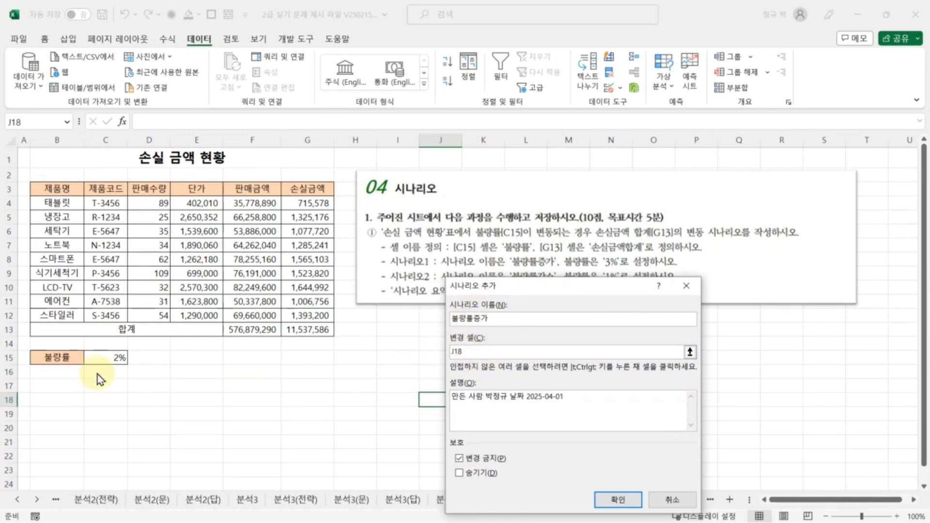
Set C15 as the changing cell of 불량률증가 with a 불량률 value of 0.03, and continue to another new scenario.
click(468, 351)
key(BackSpace)
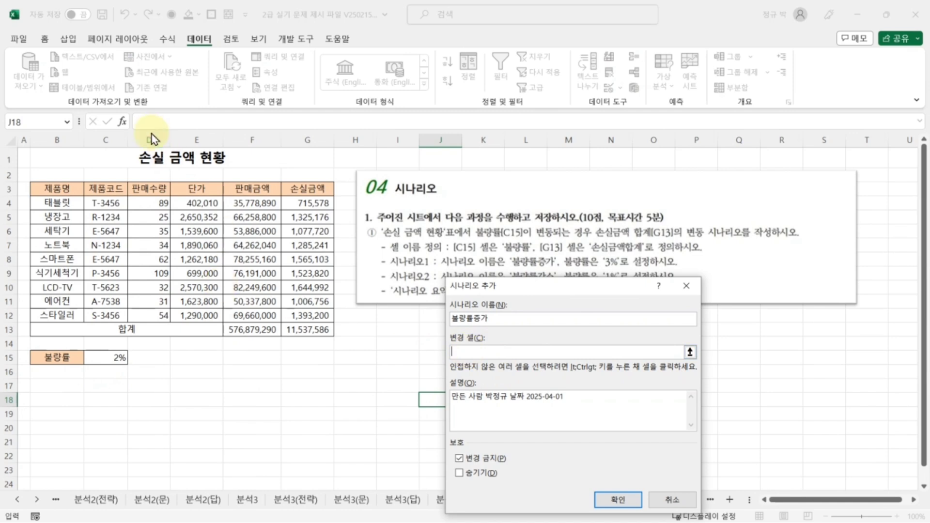
click(105, 357)
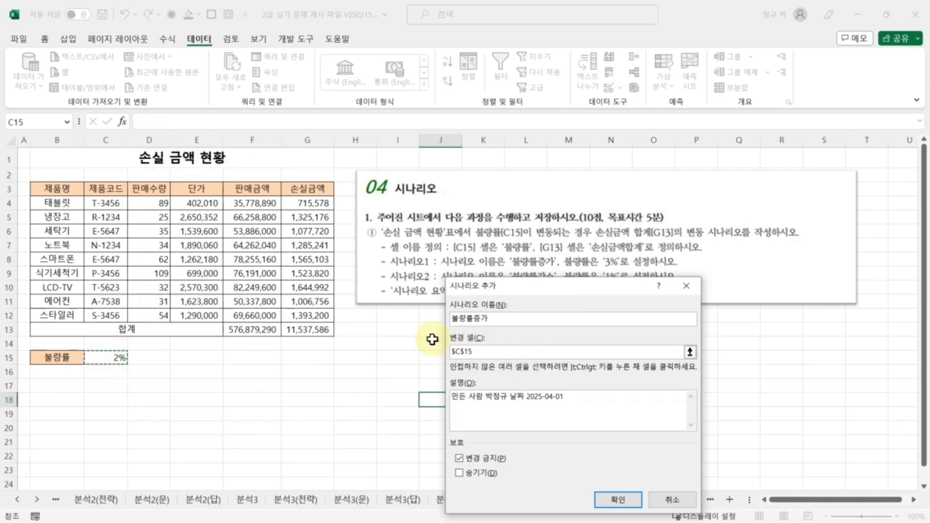
click(613, 496)
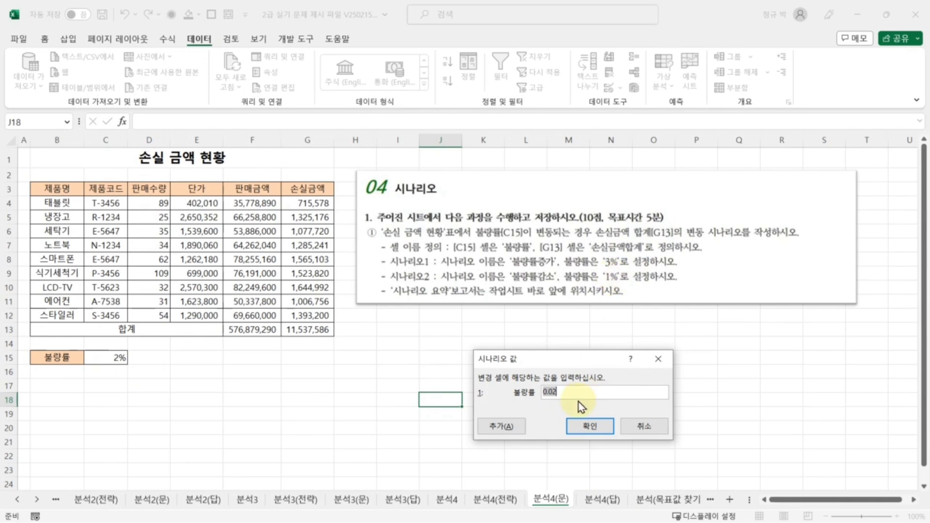
text(0.03)
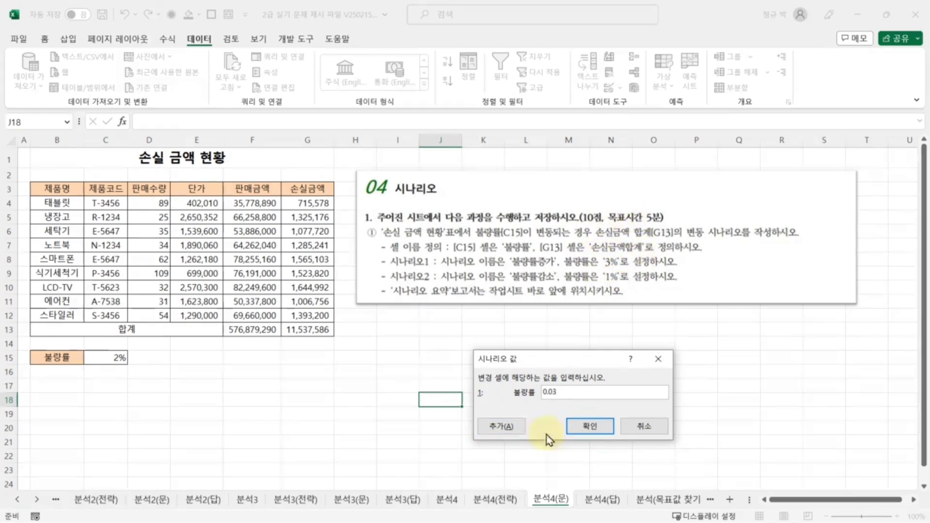
click(501, 427)
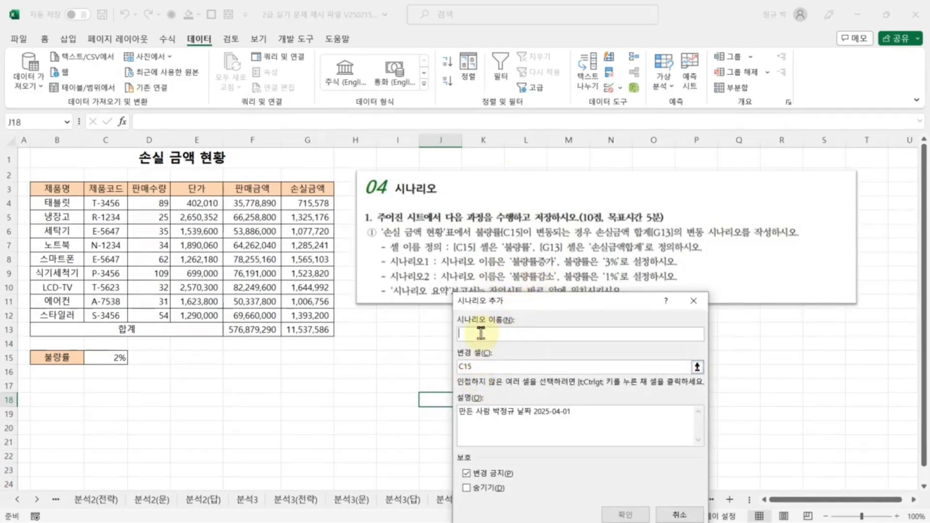
Create the 불량률감소 scenario with C15 as the changing cell and a 불량률 value of 0.01.
text(불량률감소)
click(482, 367)
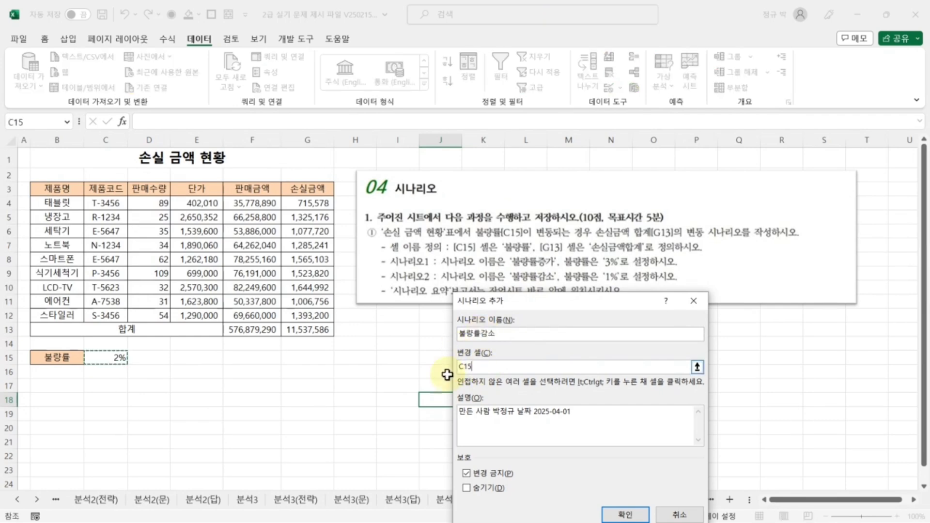
click(111, 356)
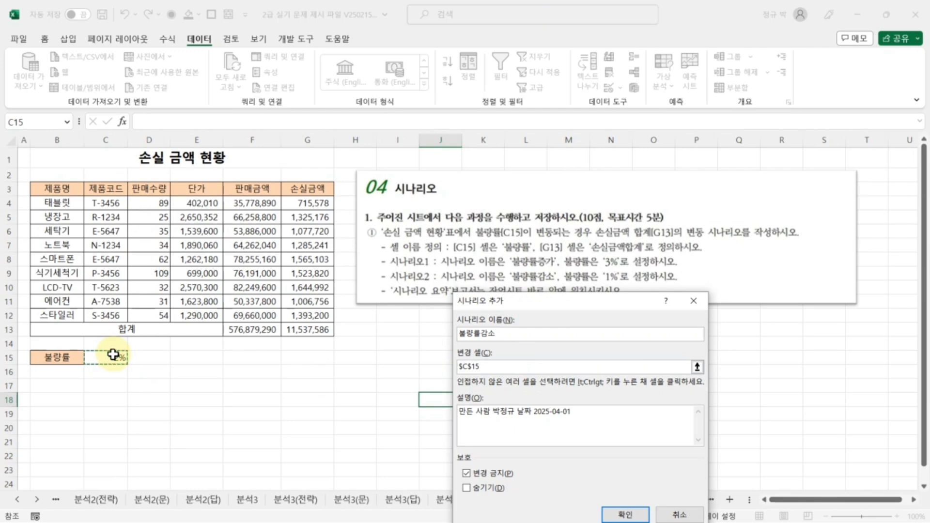
drag(584, 300, 583, 255)
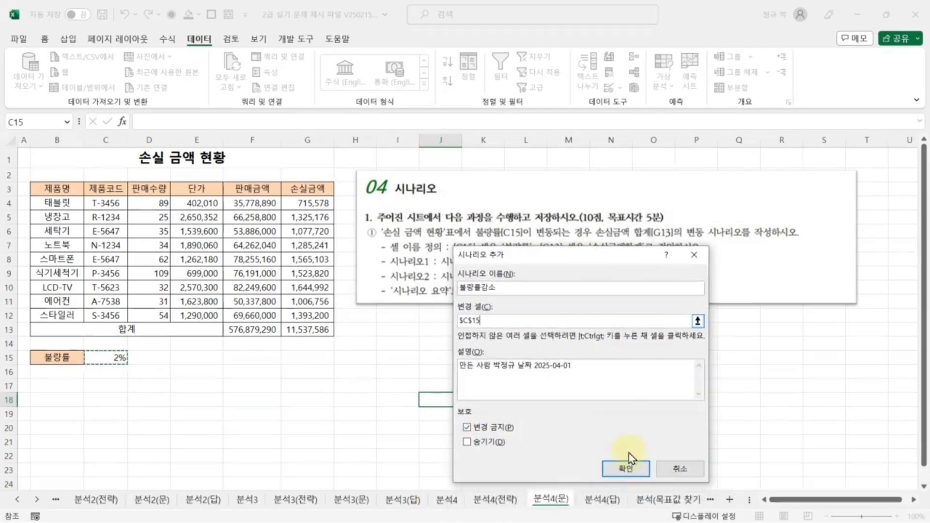
click(627, 466)
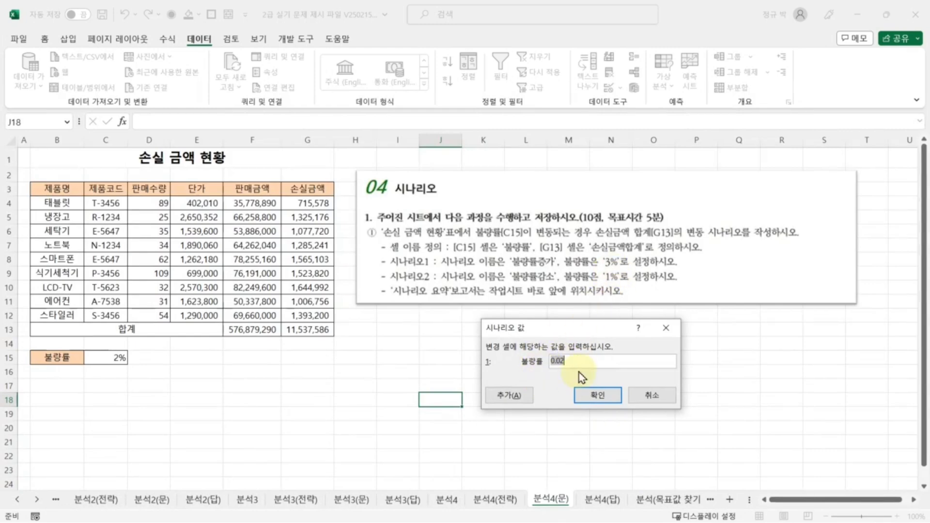
drag(573, 362, 534, 362)
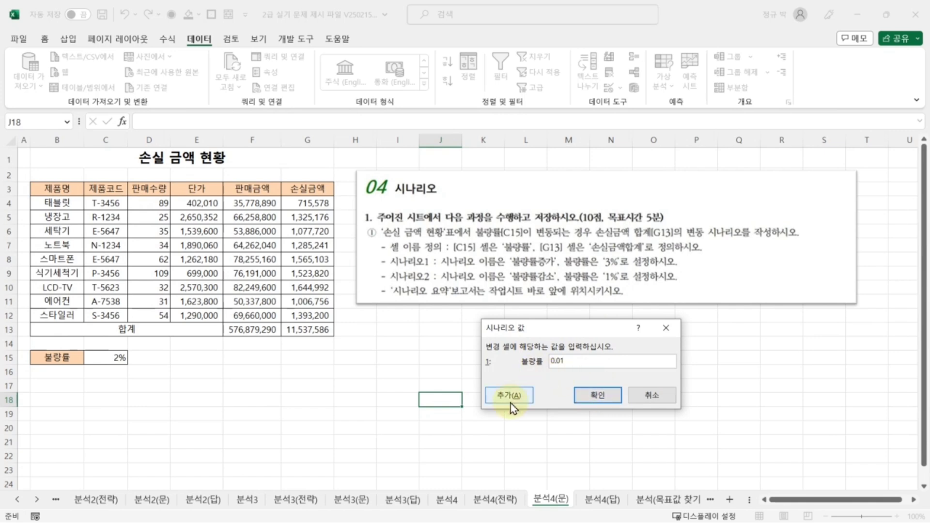
click(609, 403)
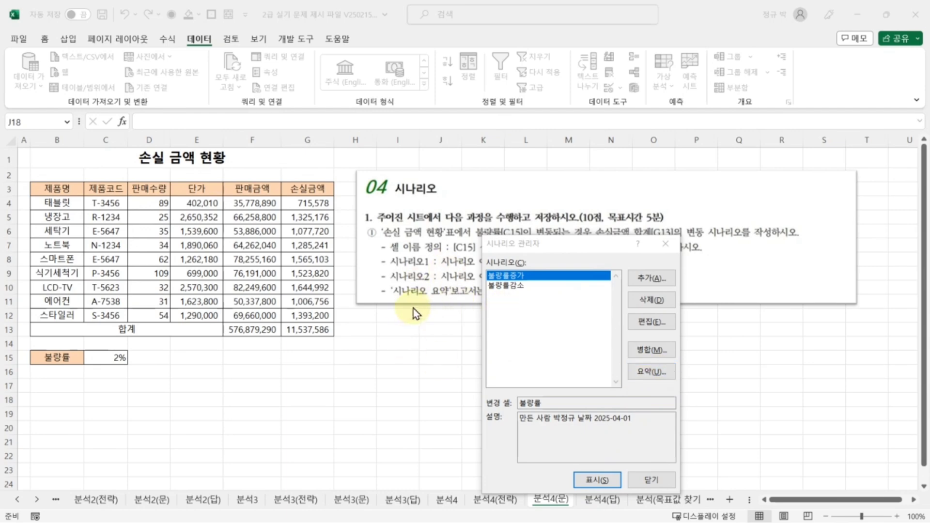
Generate a 시나리오 요약 report with G13 as the result cell.
click(646, 373)
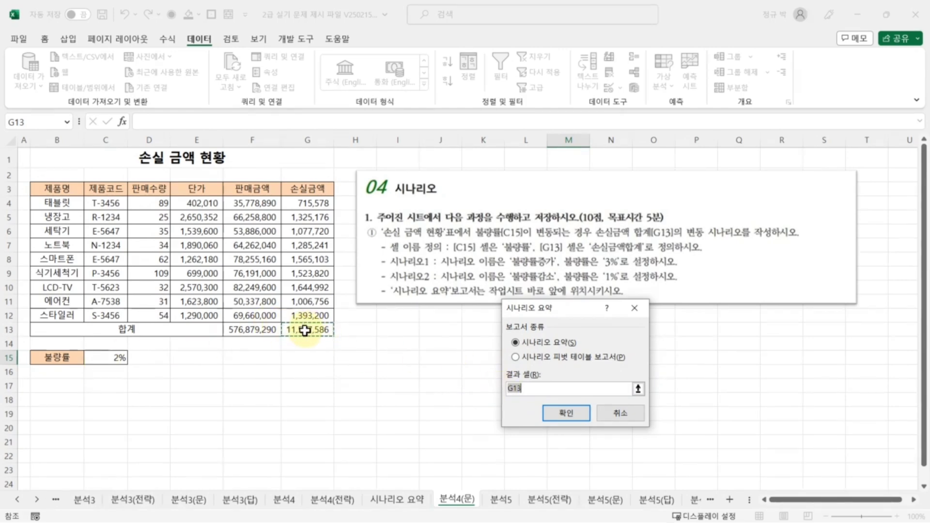
click(305, 330)
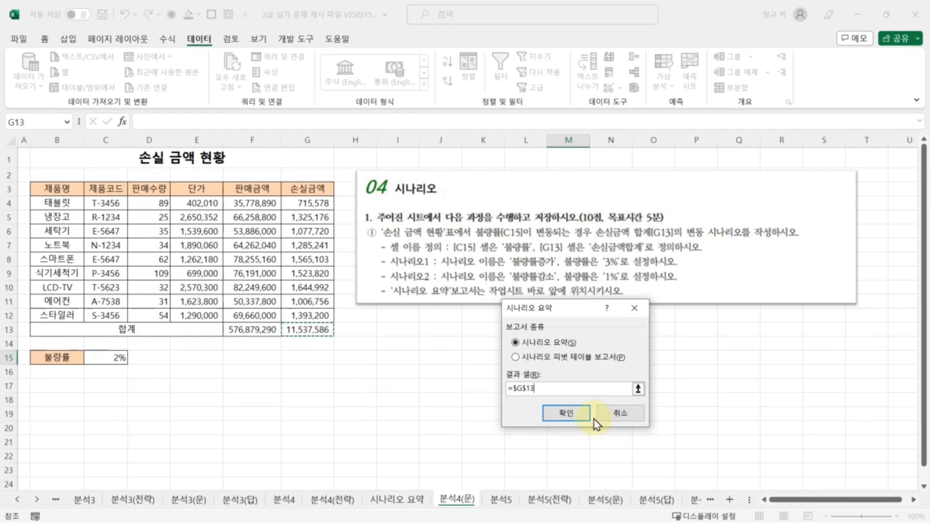
click(568, 417)
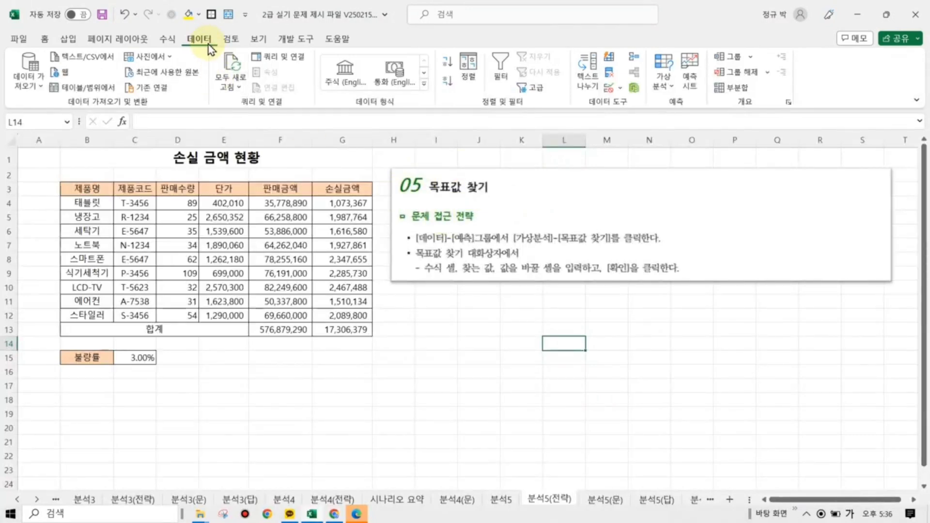
Open the 목표값 찾기 (Goal Seek) dialog on the 분석5(전략) sheet.
click(669, 87)
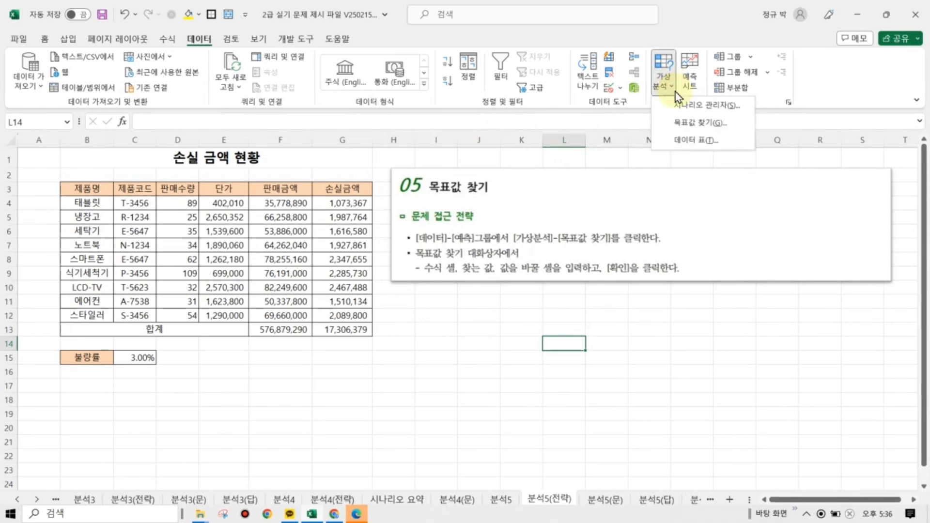
click(697, 124)
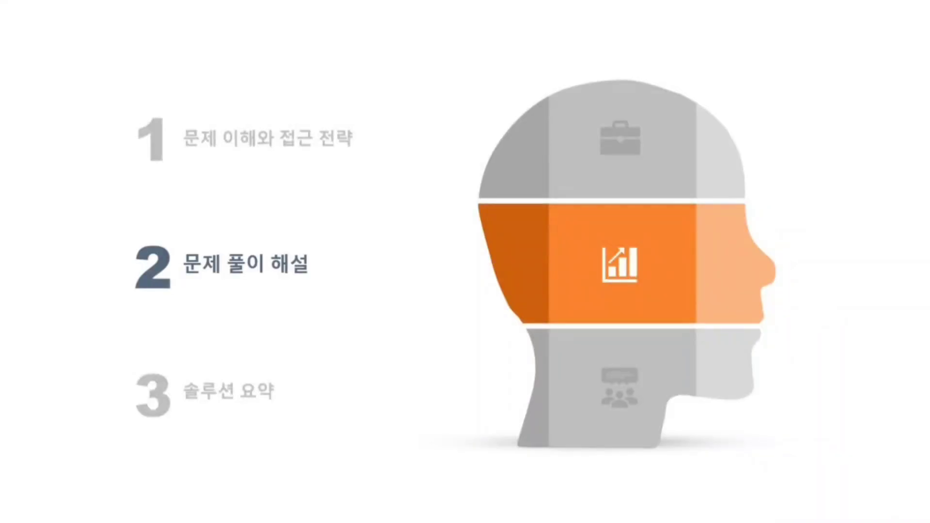
drag(605, 223, 690, 241)
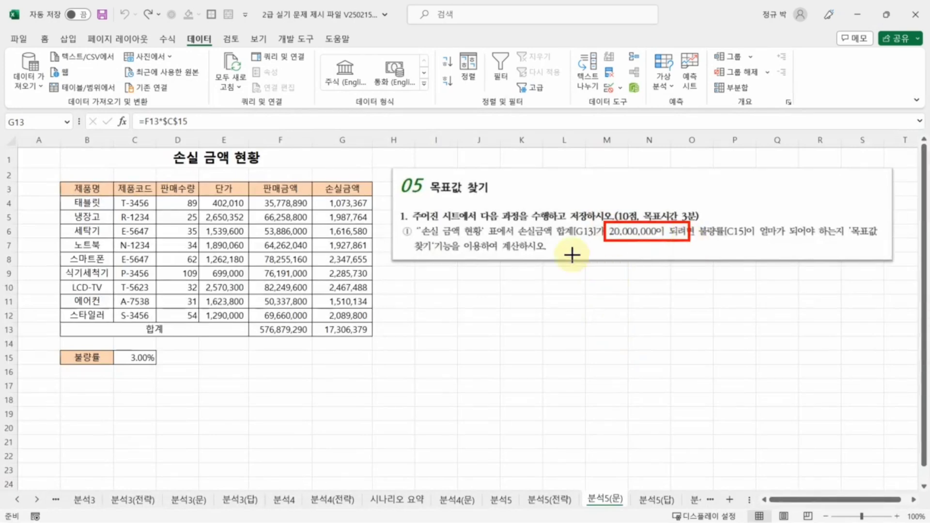
drag(515, 221, 579, 242)
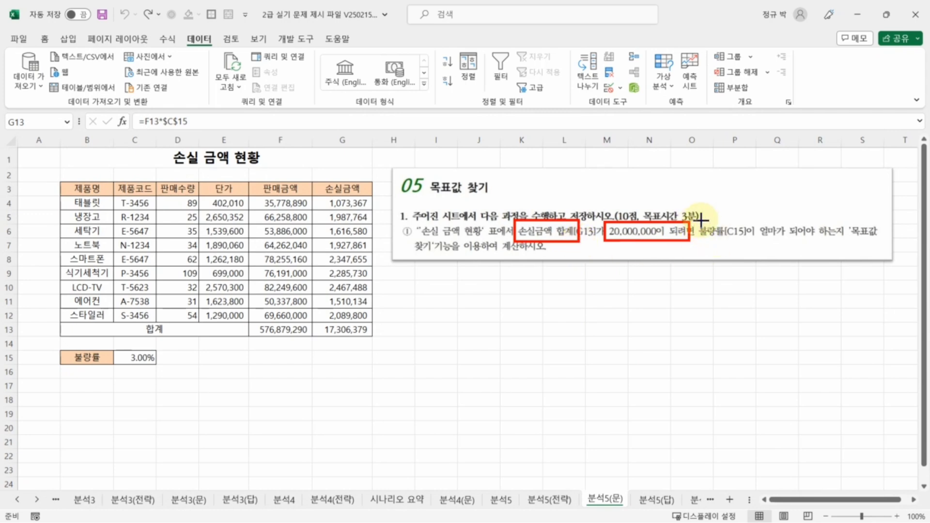
drag(700, 219, 833, 241)
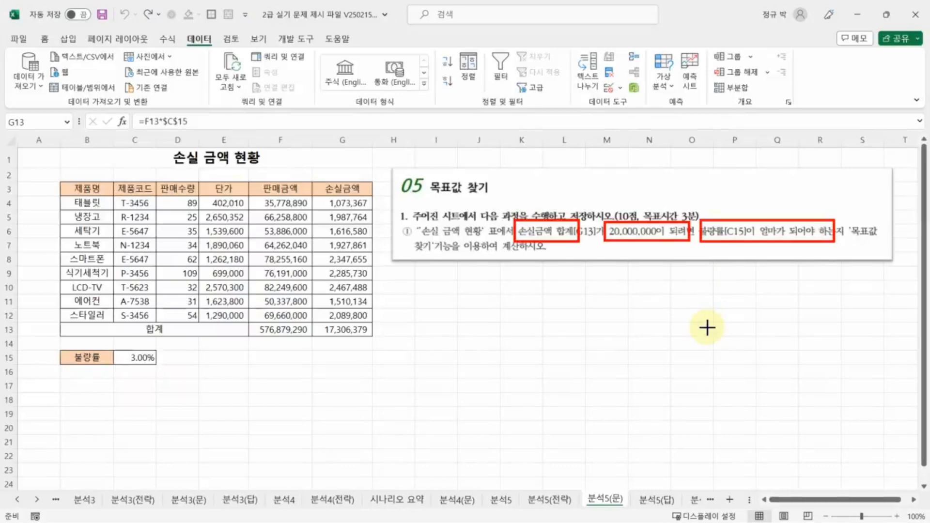
On 분석5(문), run Goal Seek so formula cell G13 reaches 20000000 by changing C15, and accept the result.
key(ctrl+y)
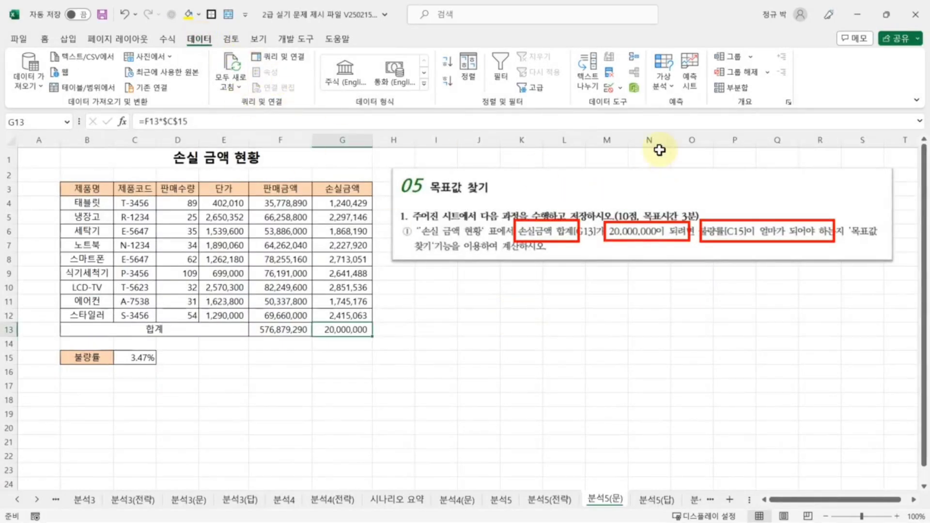
click(676, 91)
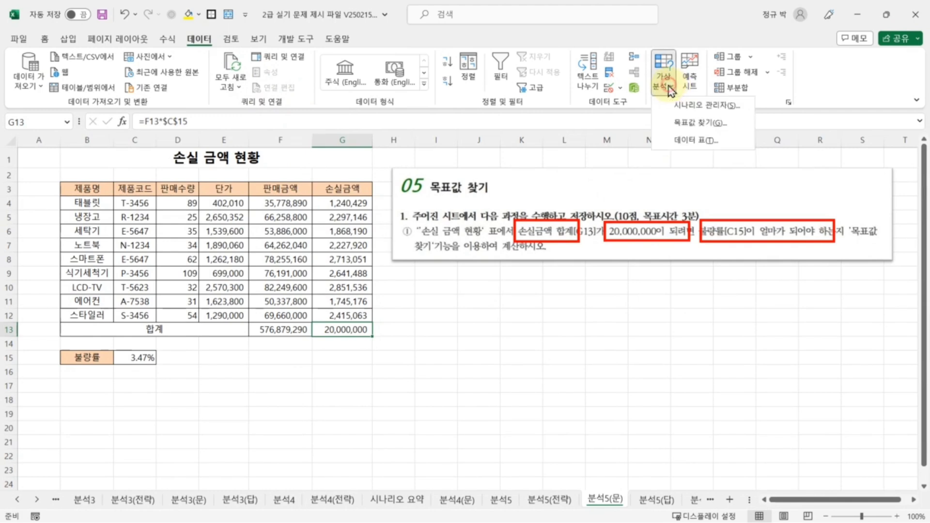
click(701, 121)
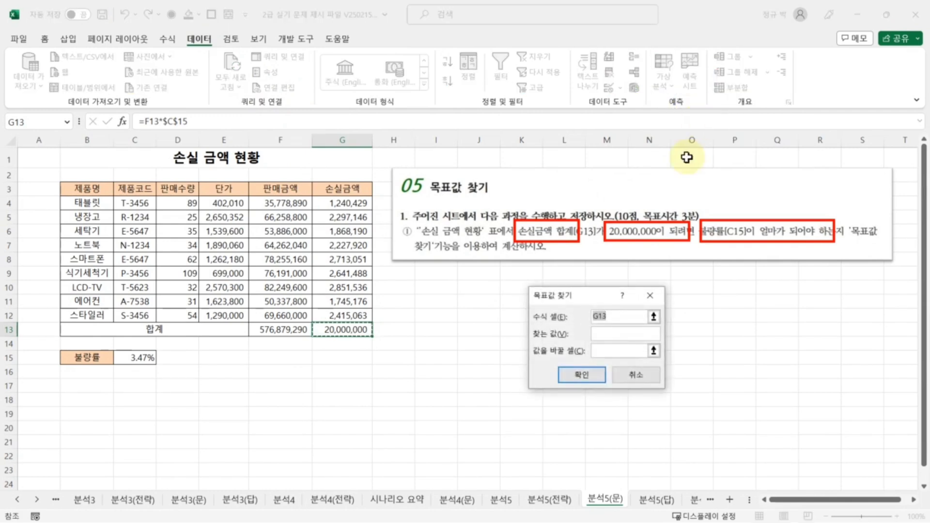
drag(579, 296, 559, 292)
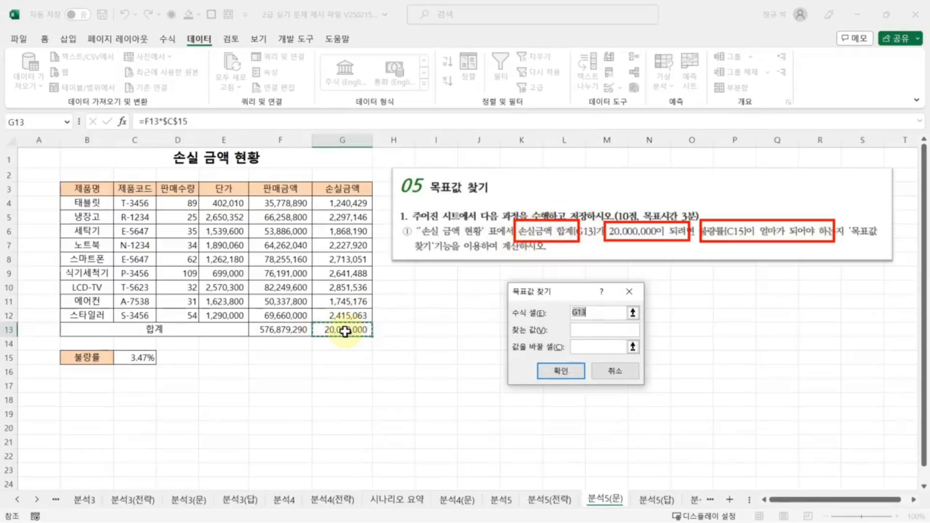
click(345, 332)
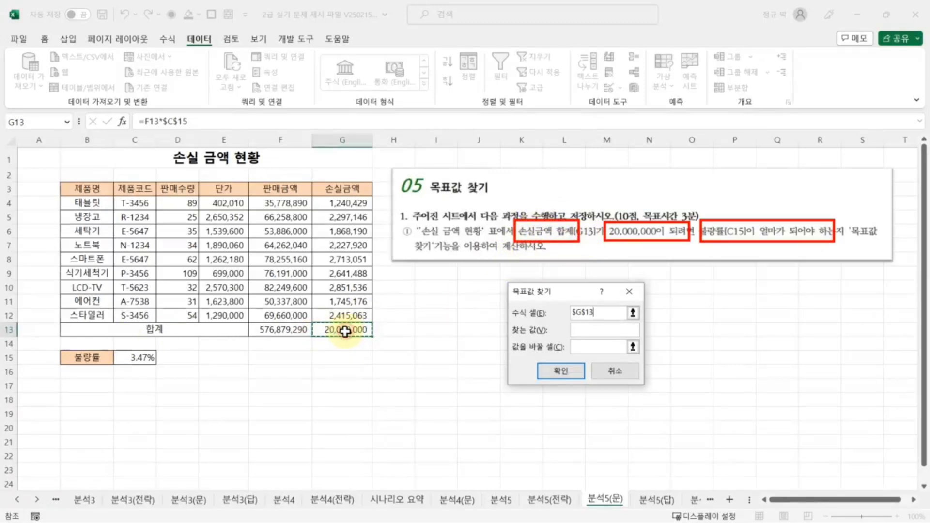
click(581, 331)
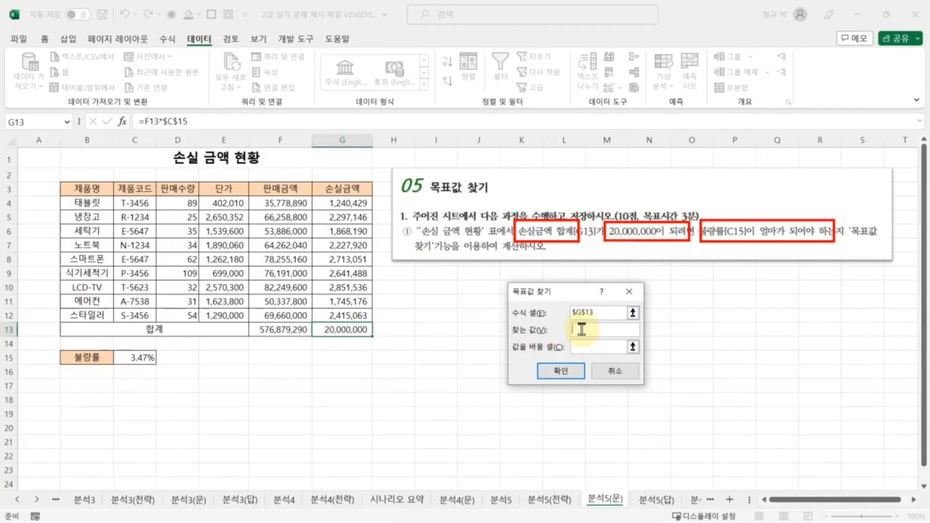
text(20000000)
click(584, 347)
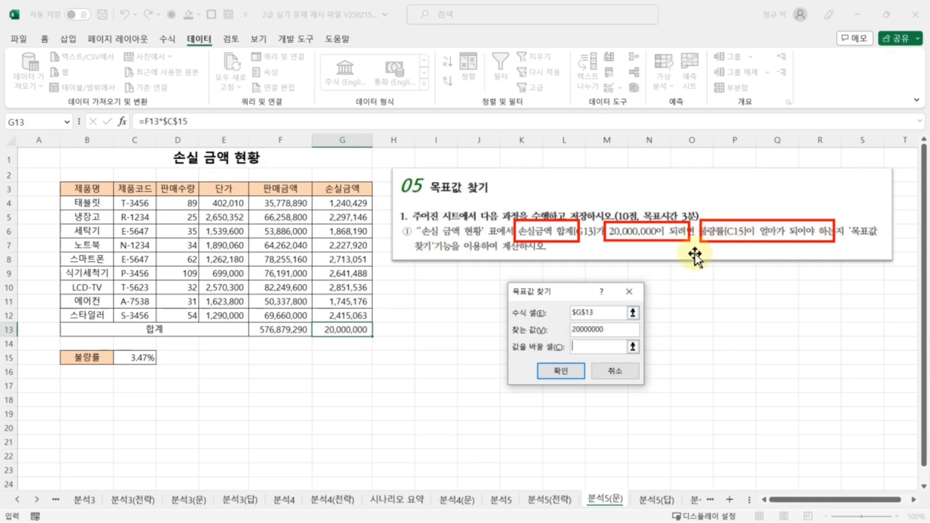
click(142, 358)
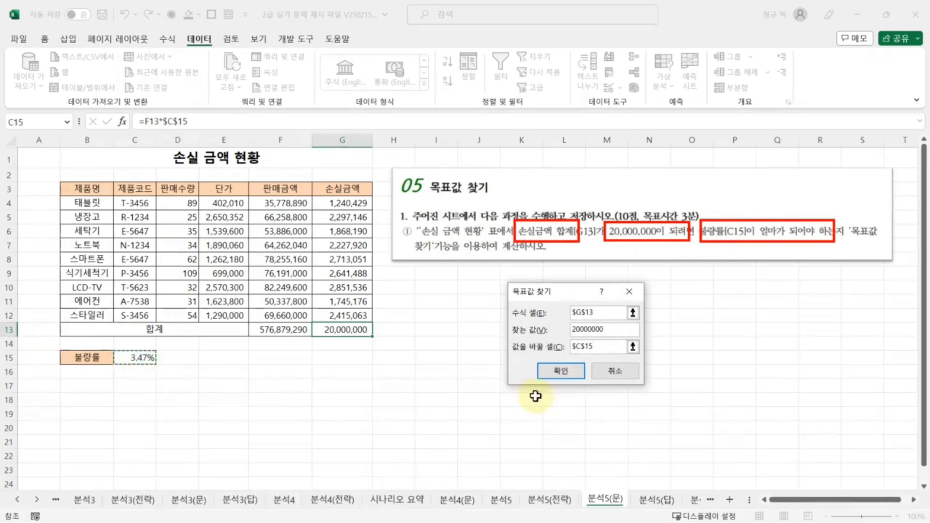
click(562, 372)
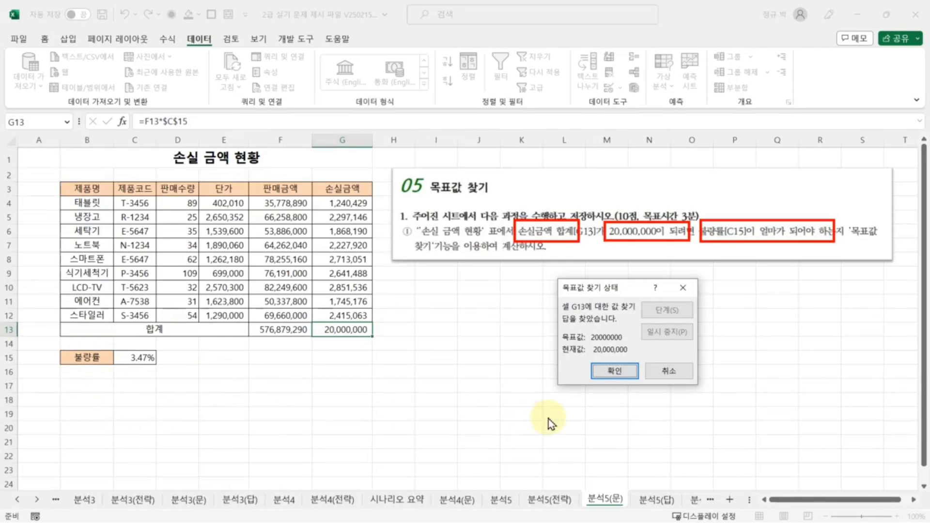
click(614, 371)
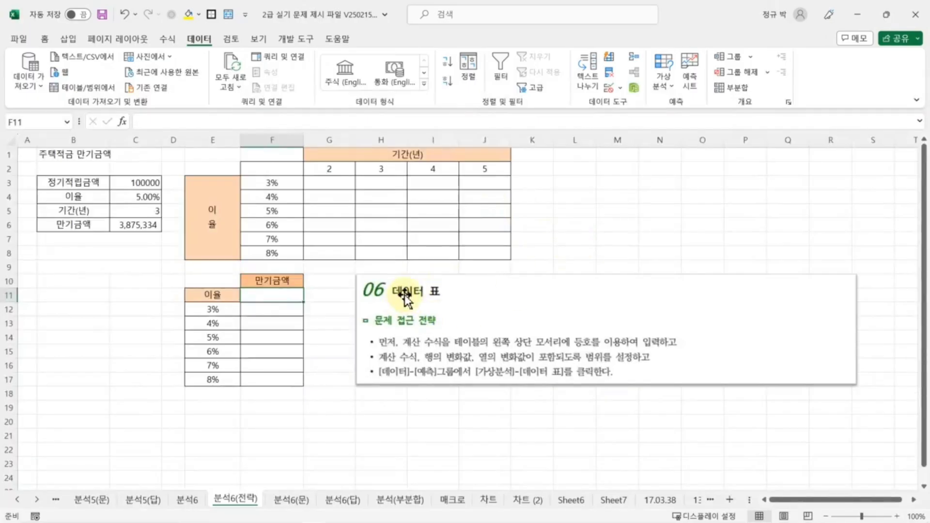
On 분석6(전략), examine the maturity formula in C6, the result areas G3:J8 and F12:F17, and the data table range F2:J8.
click(142, 224)
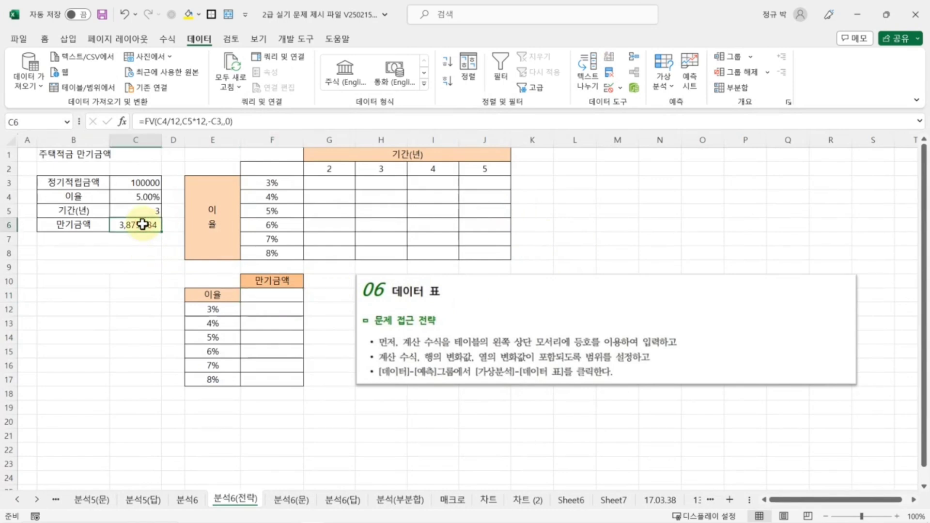
drag(328, 181, 499, 254)
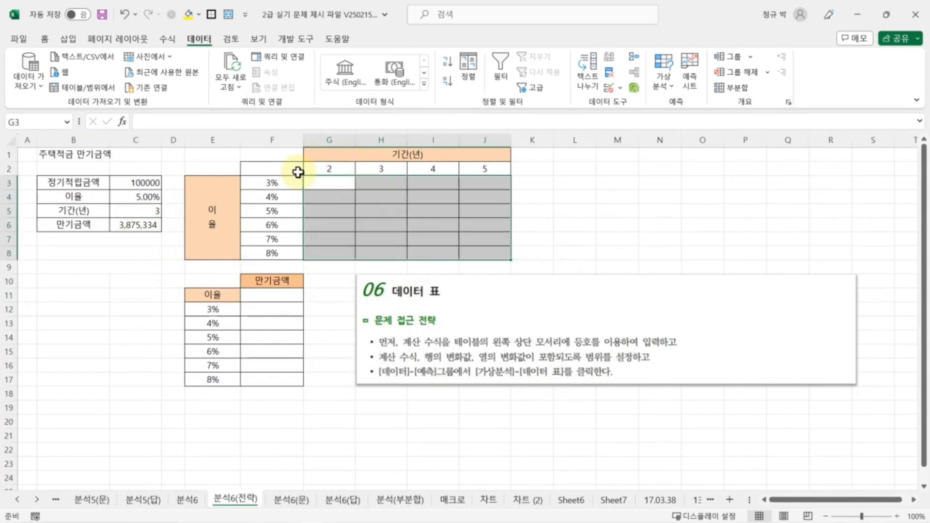
click(284, 183)
drag(284, 306, 285, 380)
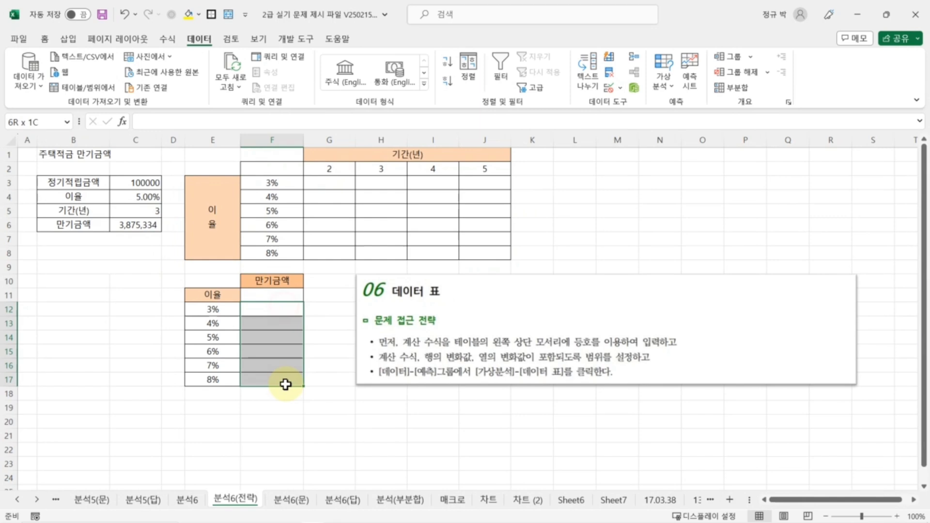
click(284, 297)
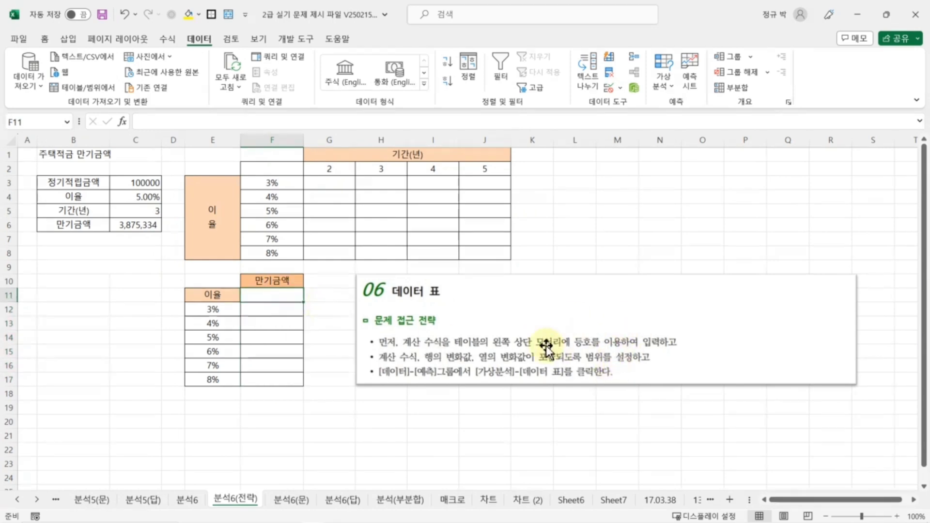
click(557, 210)
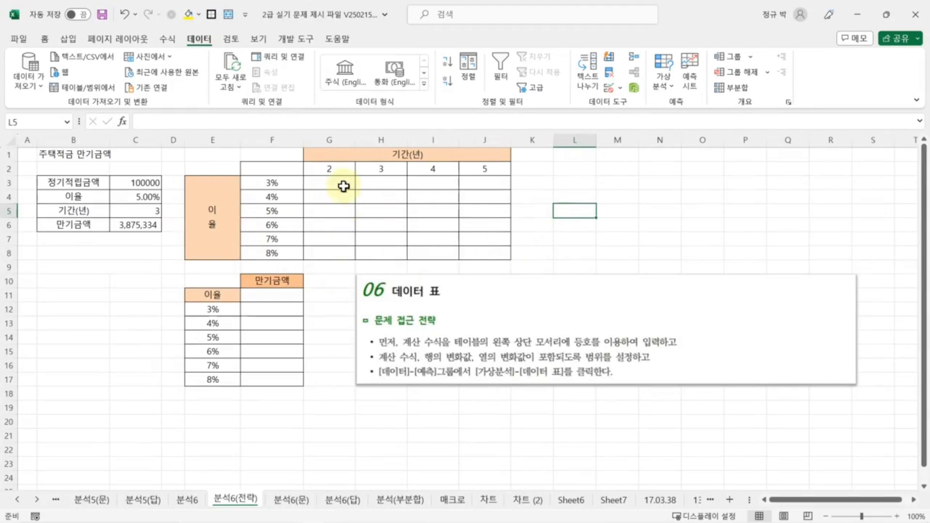
click(280, 167)
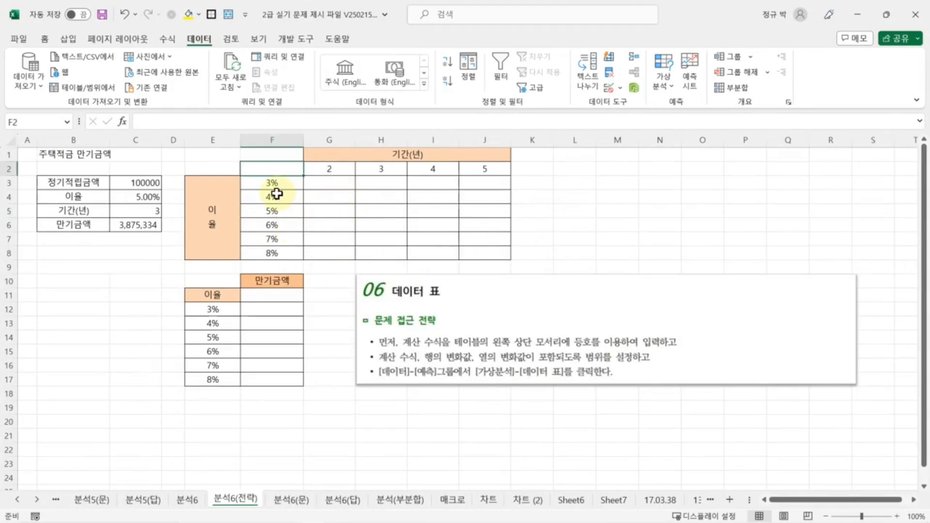
drag(269, 171, 459, 187)
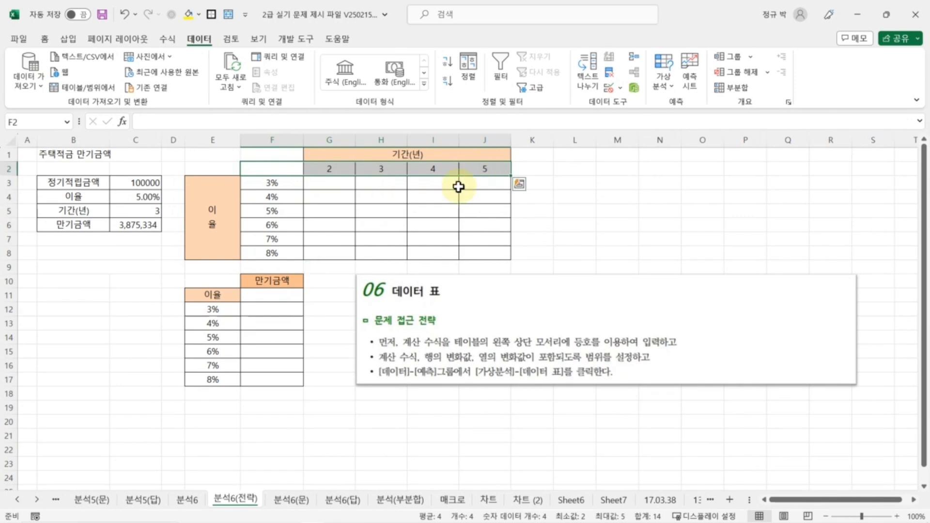
drag(272, 166, 479, 253)
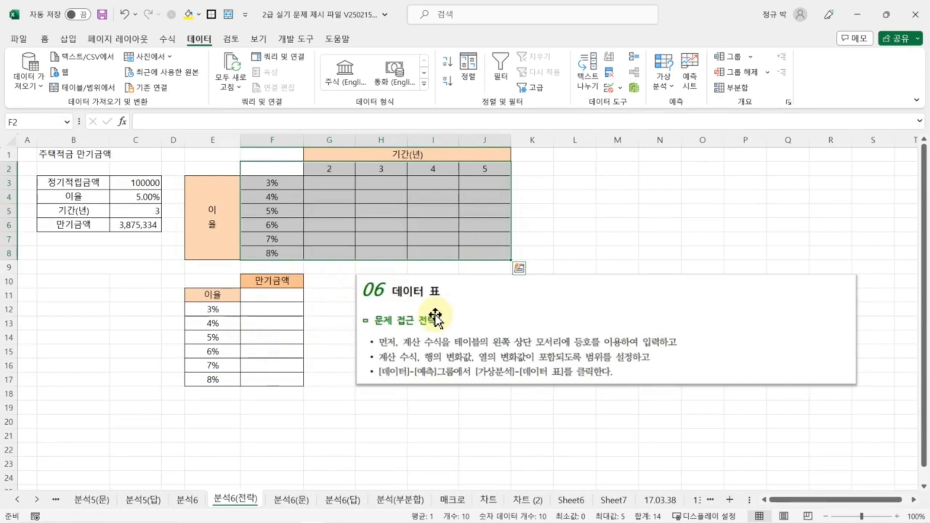
Look at the row and column input cell fields of the 데이터 표 (Data Table) dialog for the range E11:F17.
click(261, 297)
drag(204, 294, 262, 380)
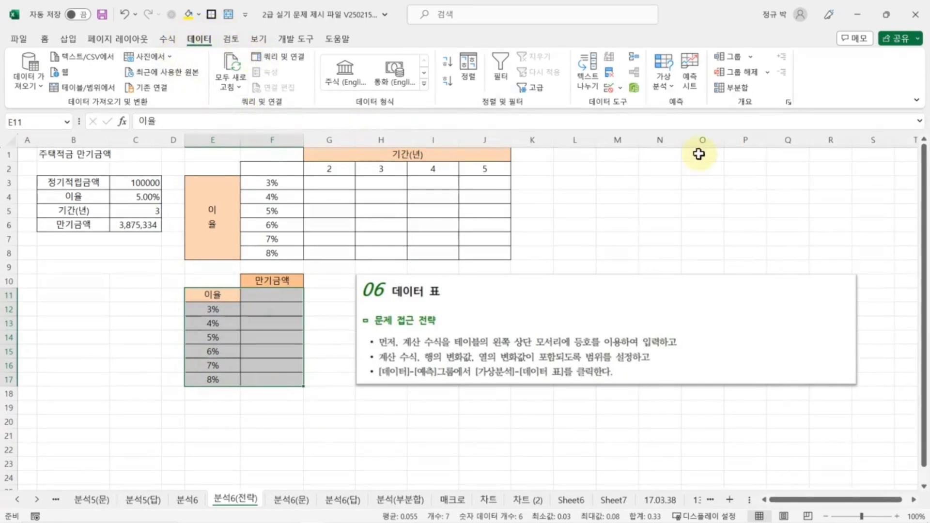
click(665, 83)
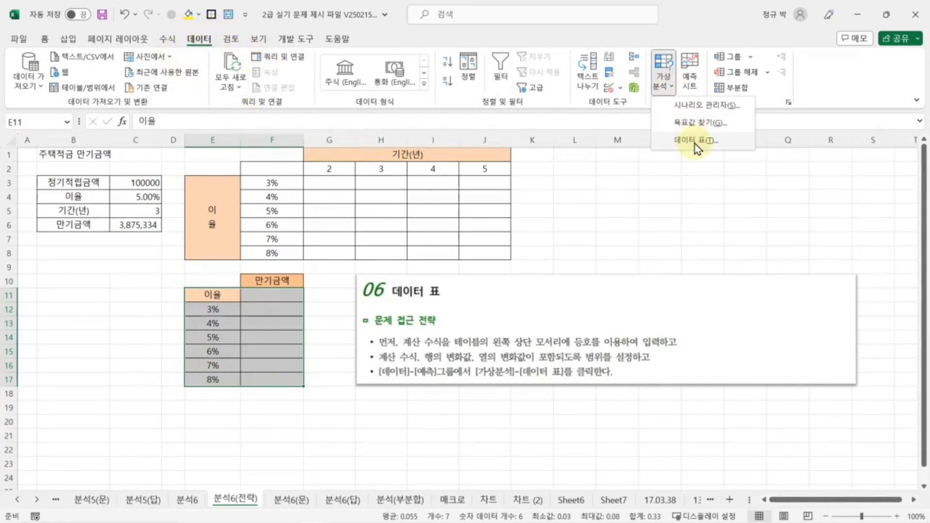
click(695, 143)
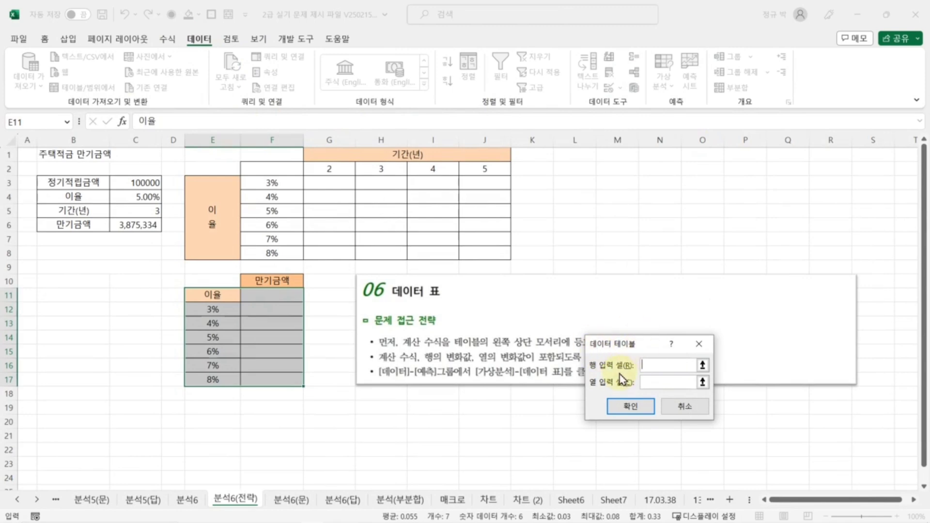
click(660, 383)
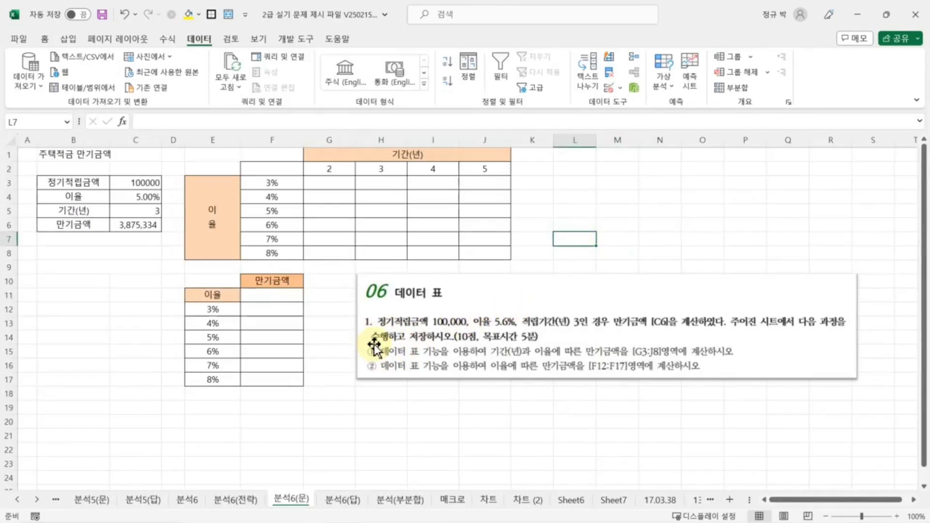
On 분석6(문), examine the 기간(년) and 이율 headings, the result area G3:J8 and the maturity formula in C6.
click(345, 154)
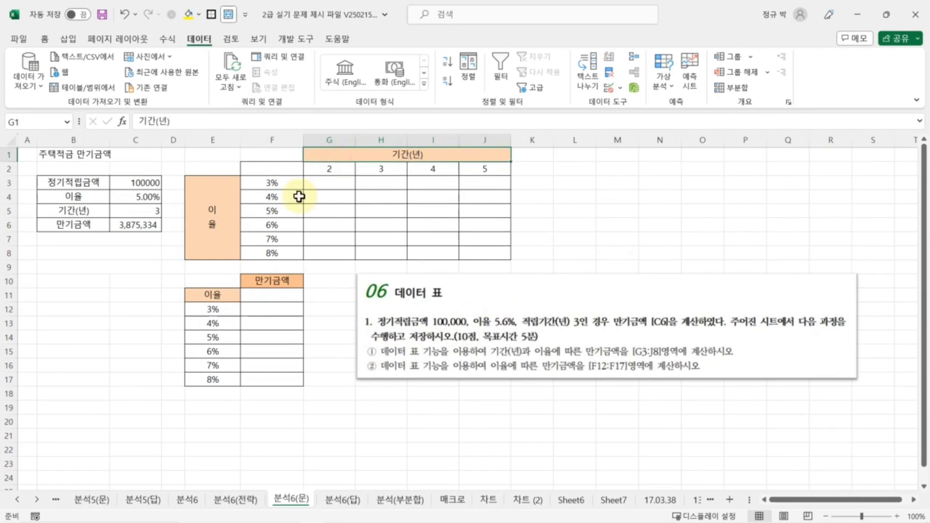
drag(271, 181, 270, 253)
drag(321, 183, 490, 252)
click(615, 212)
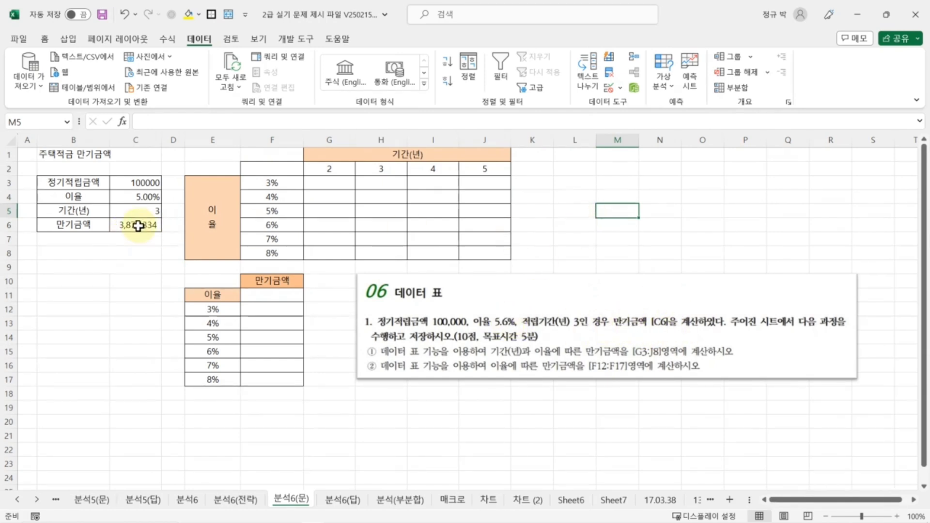
click(138, 226)
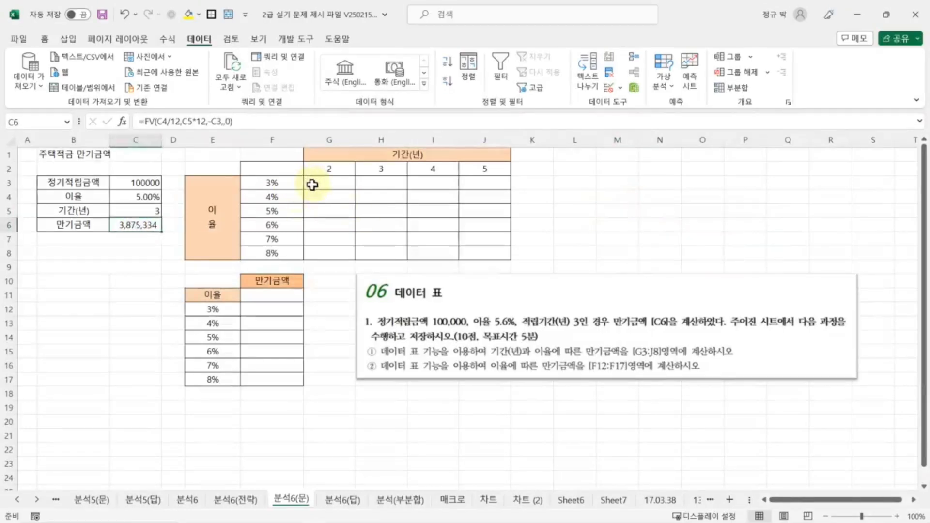
drag(311, 187, 479, 254)
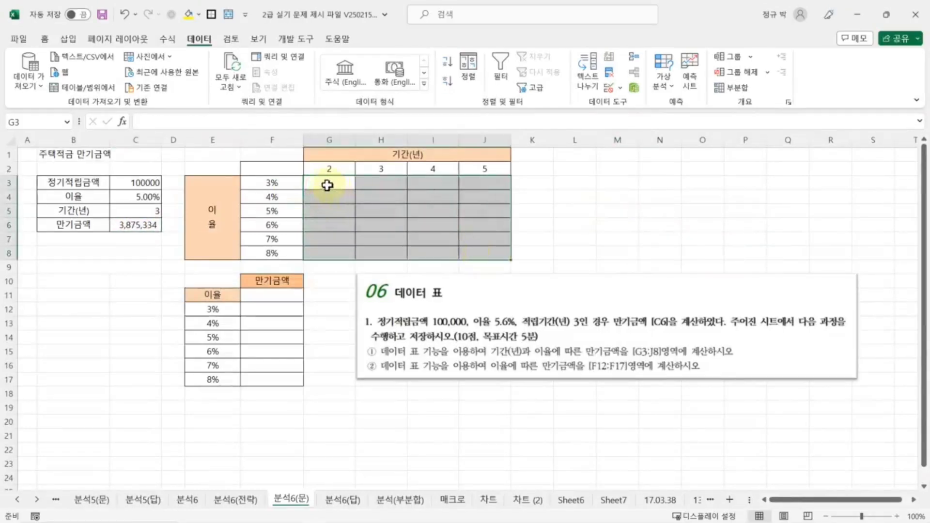
Enter =C6 in F2, the corner cell of the 기간(년) and 이율 table, and check it against the C6 formula.
double_click(277, 169)
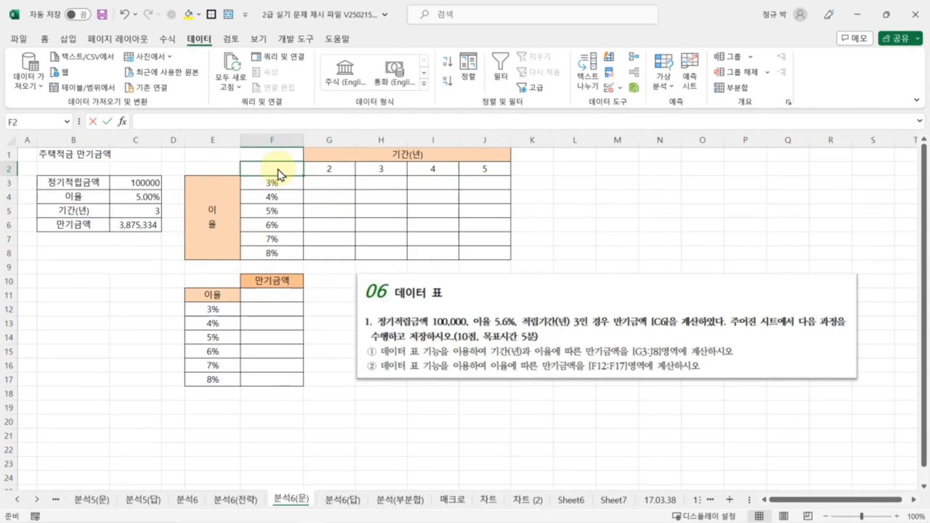
text(=)
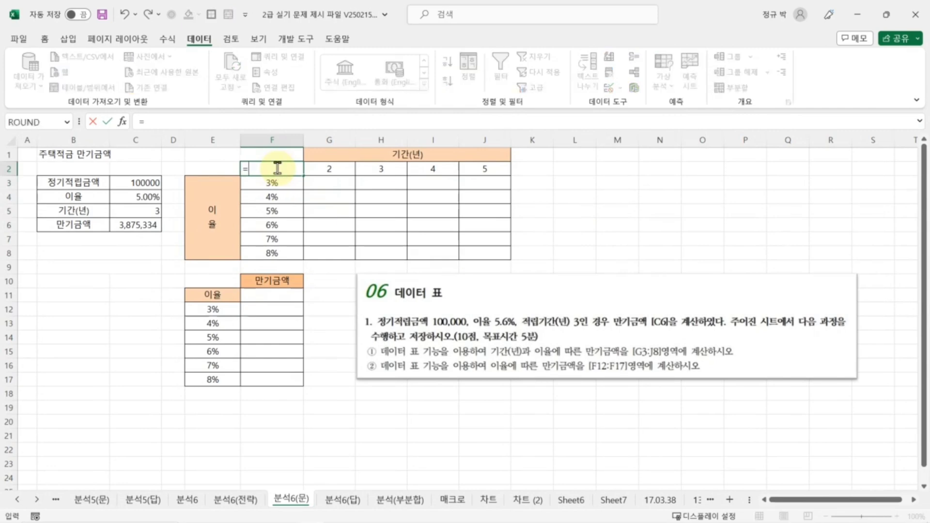
click(129, 226)
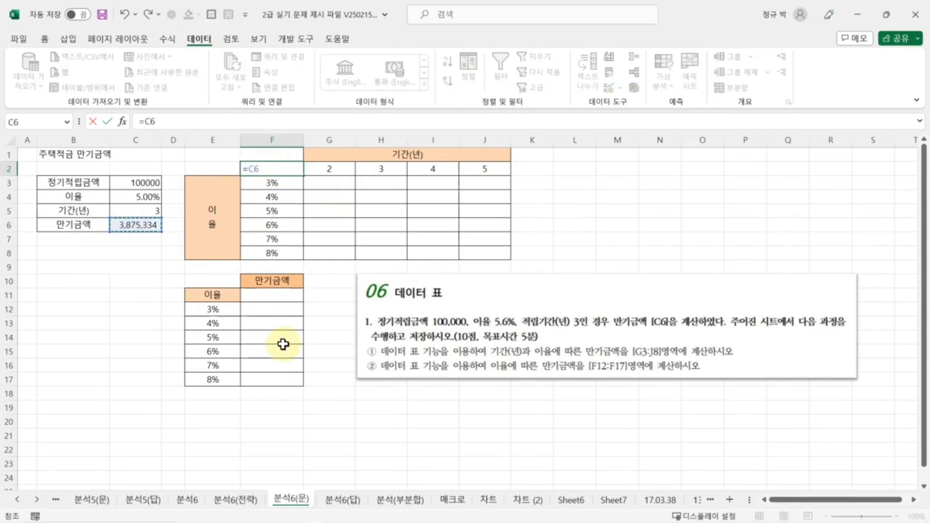
key(Return)
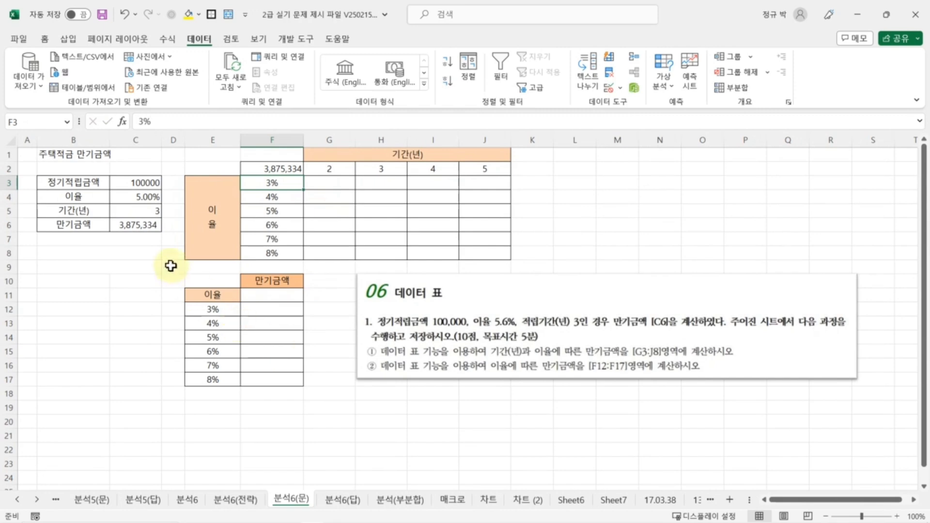
click(141, 224)
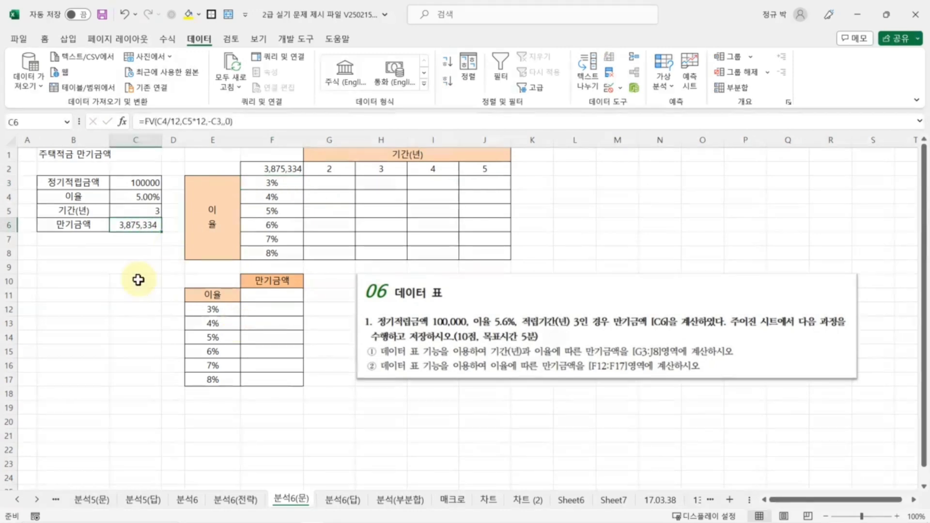
click(277, 166)
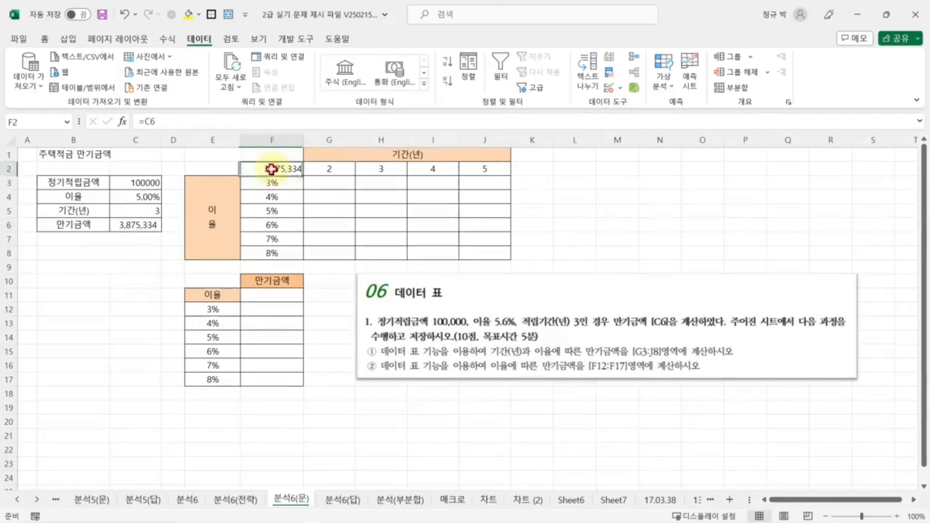
key(Right)
key(Right)
key(Right)
key(Right)
key(Right)
key(Right)
key(Right)
key(Down)
key(Down)
key(Down)
key(Down)
key(Down)
Create a data table over F2:J8 with the 기간(년) cell C5 as row input and the 이율 cell C4 as column input.
click(270, 168)
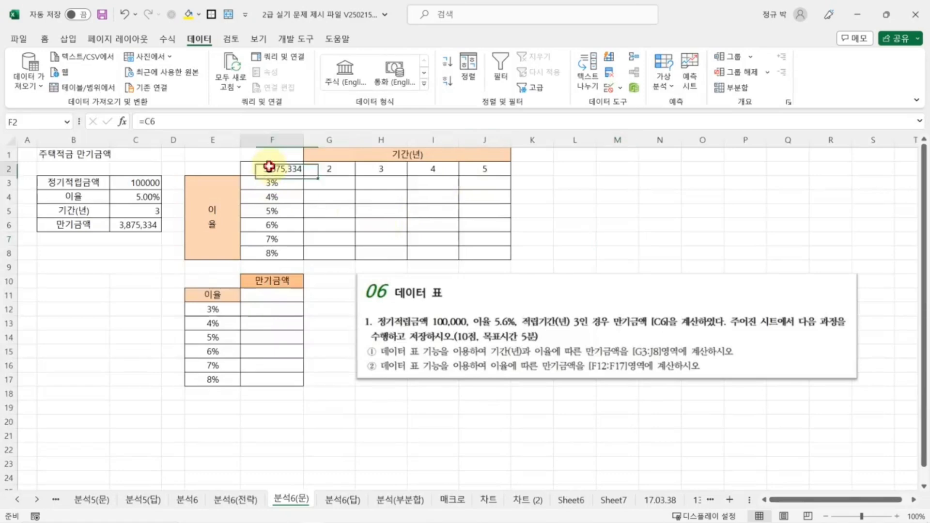
drag(271, 178, 269, 254)
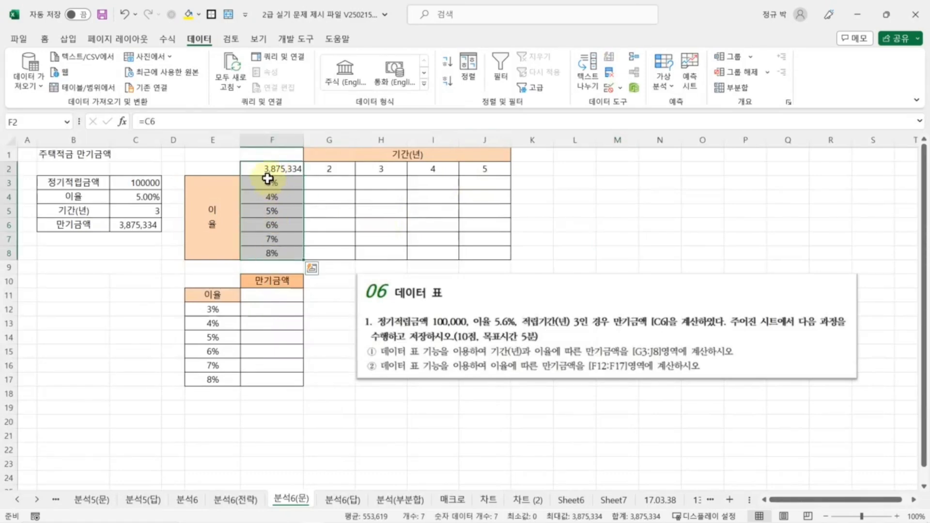
drag(272, 169, 492, 252)
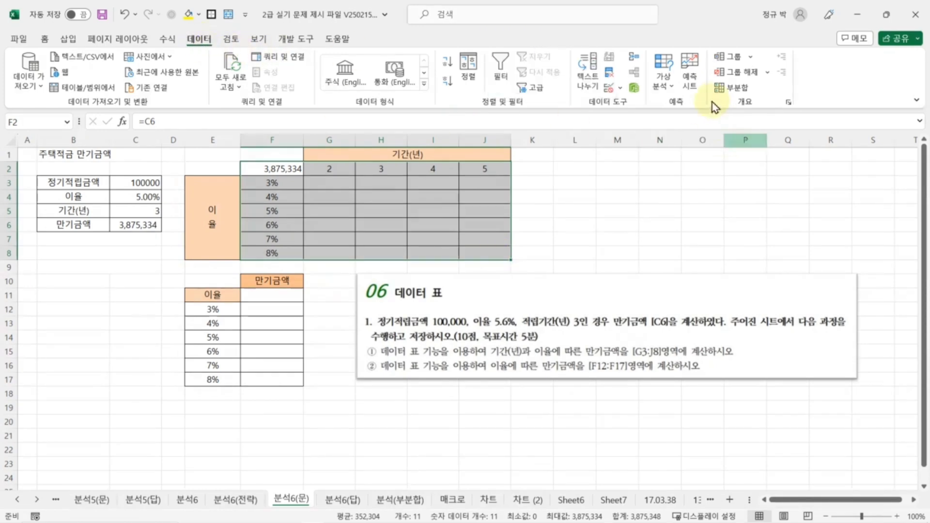
click(670, 88)
click(690, 140)
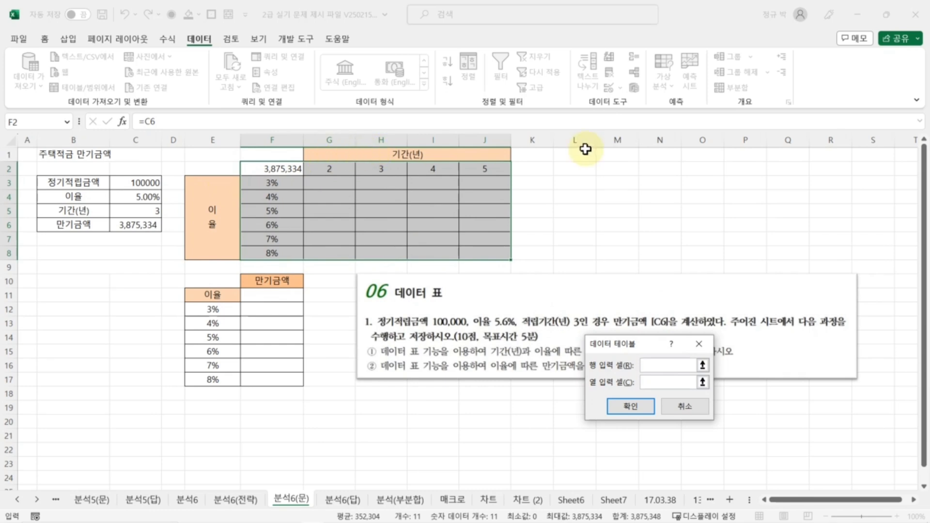
click(135, 213)
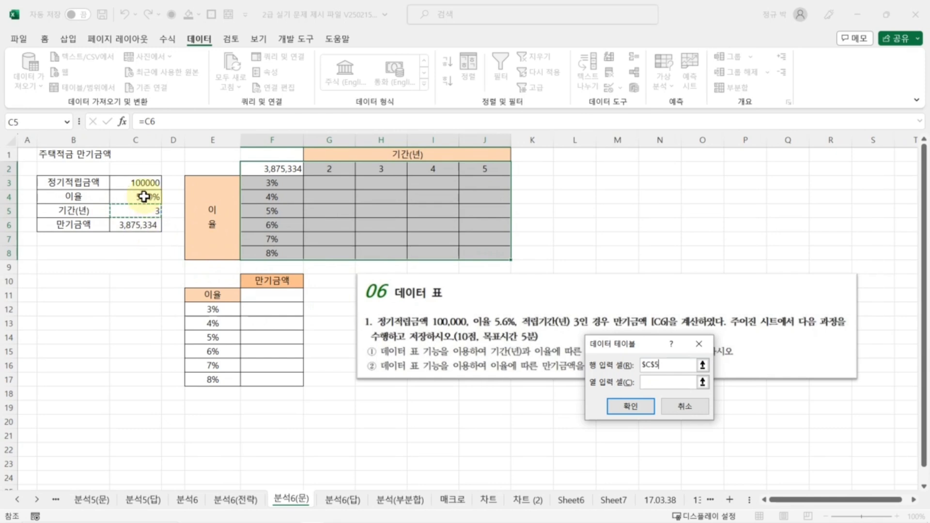
click(659, 383)
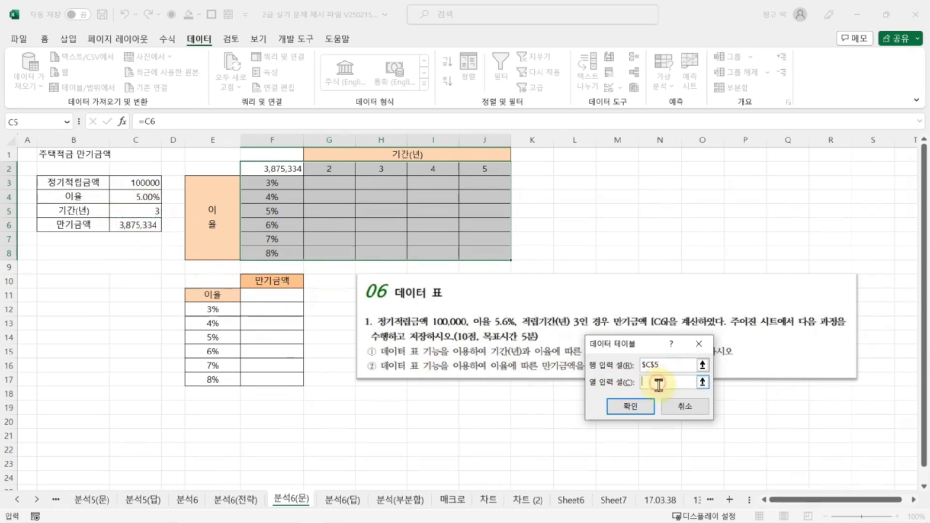
click(145, 197)
click(631, 408)
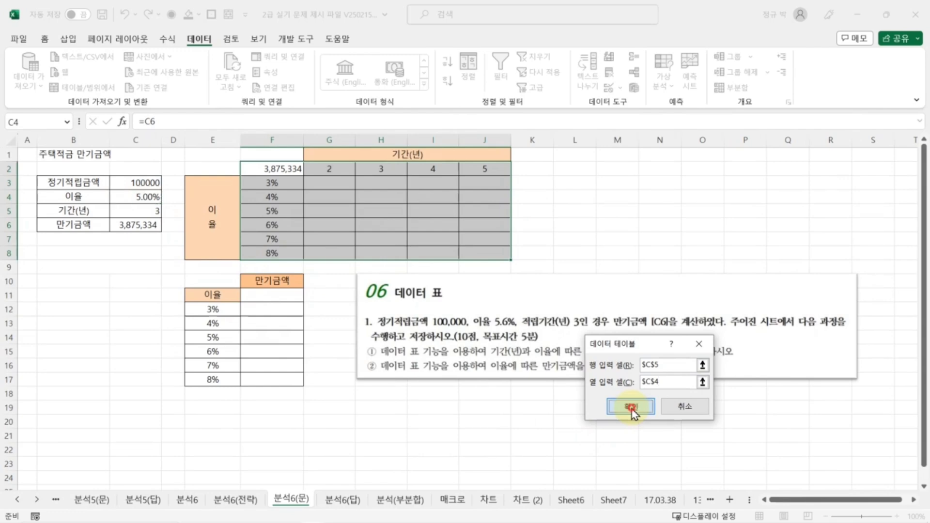
Check the 기간(년) and 이율 headings and the TABLE formula in the result area G3:J8.
drag(337, 170, 477, 160)
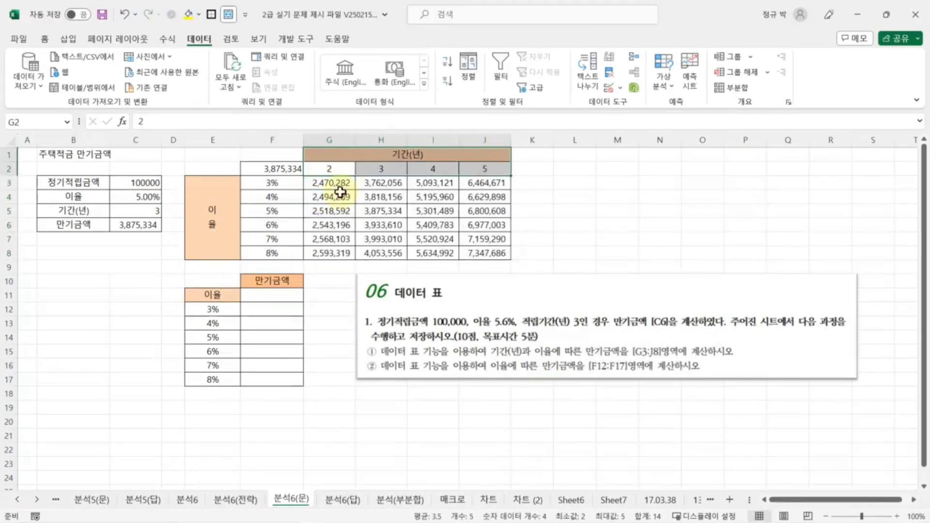
drag(274, 185, 275, 249)
click(321, 240)
drag(322, 187, 499, 255)
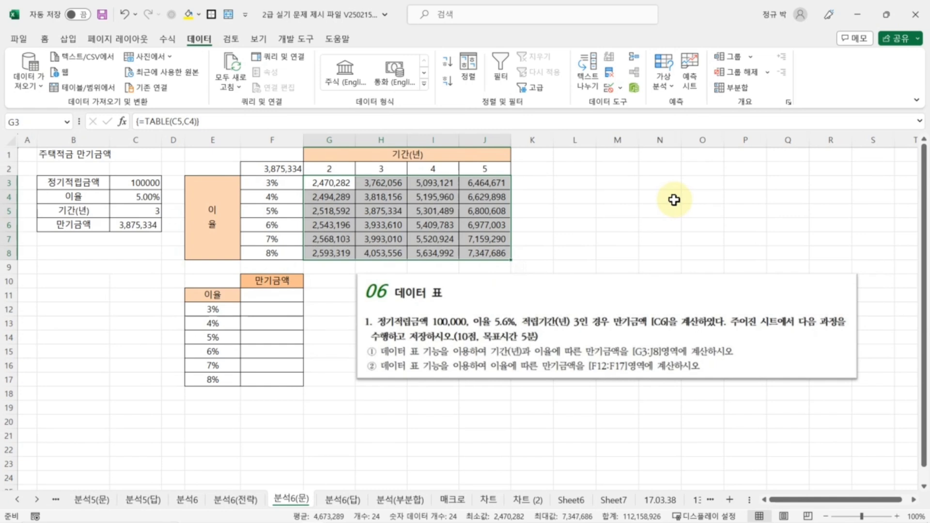
click(481, 2)
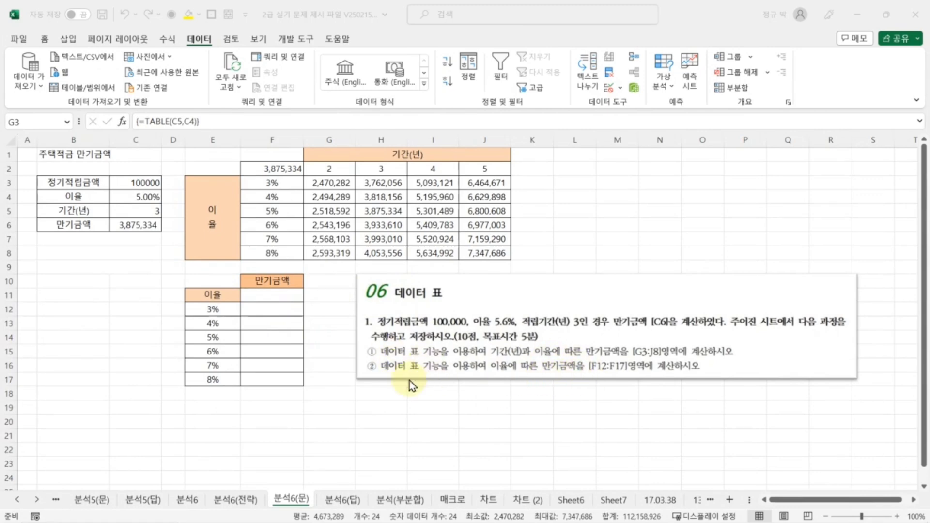
Enter =C6 in F11, above the 만기금액 result cells F12:F17.
click(266, 309)
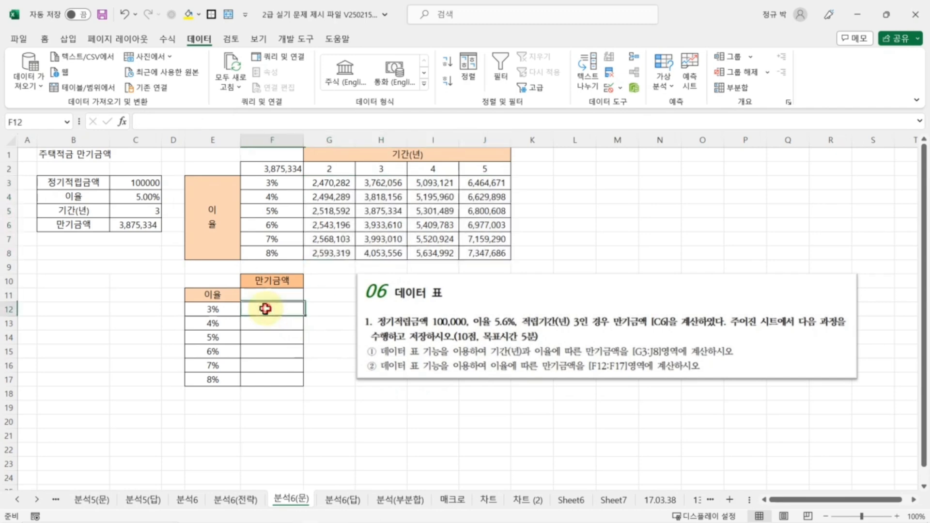
drag(266, 308, 266, 376)
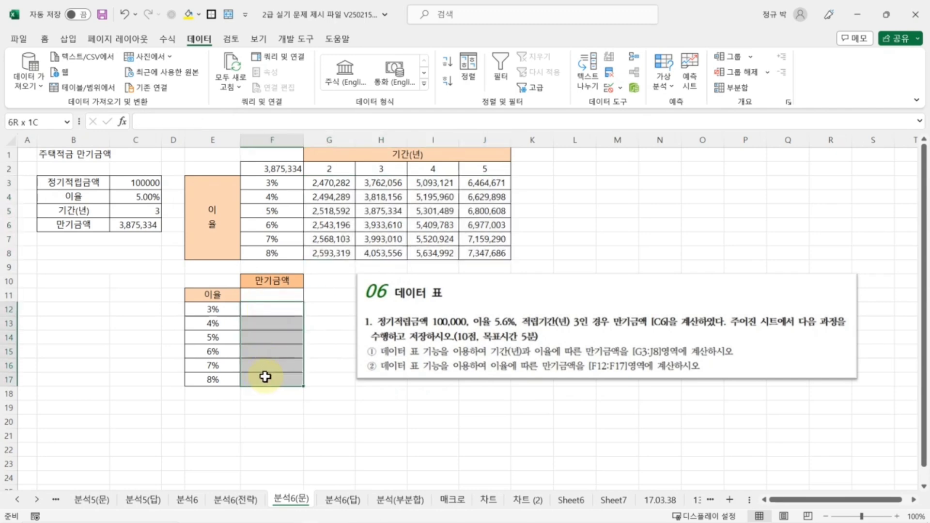
click(269, 295)
text(=)
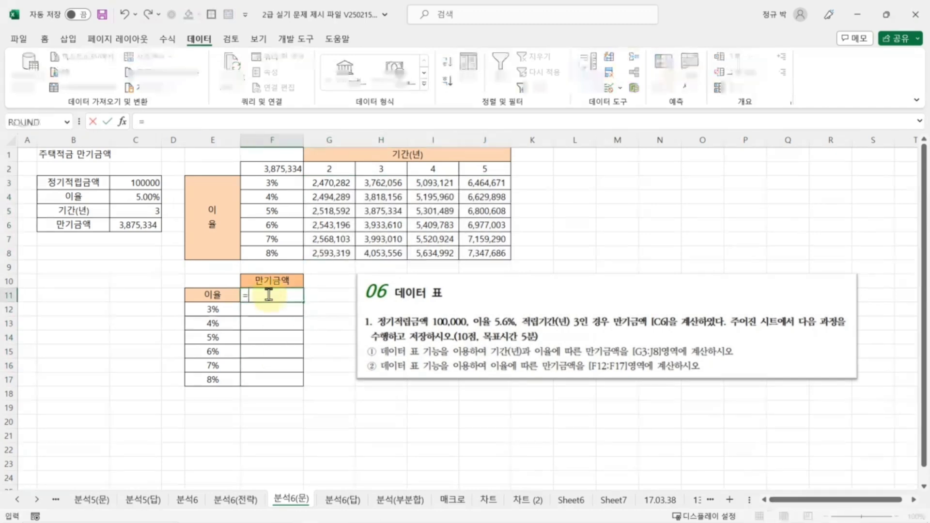
click(137, 222)
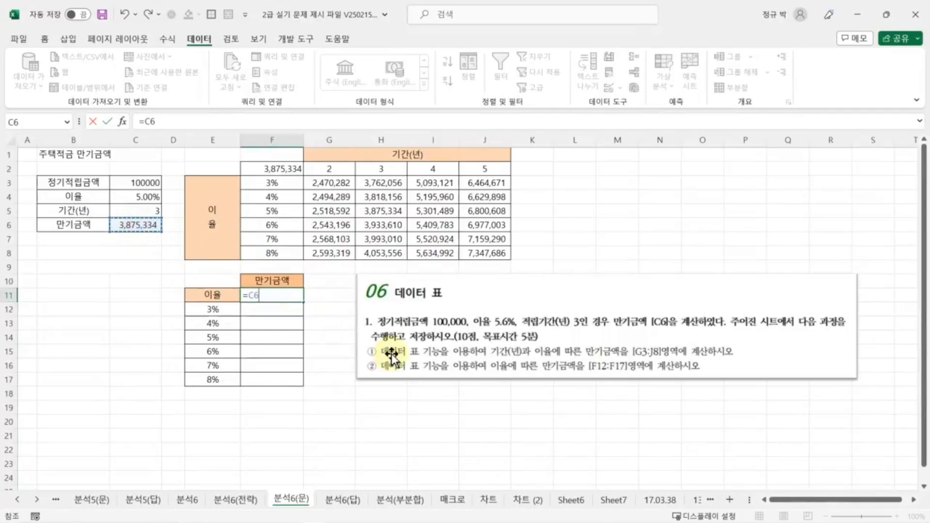
key(Return)
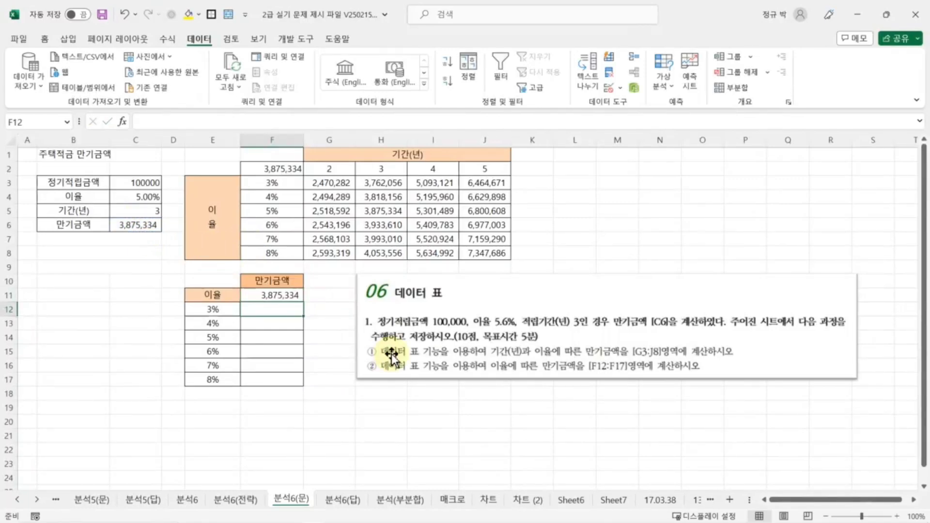
Create a one-variable data table over E11:F17 with the 이율 cell C4 as the column input cell.
click(270, 294)
drag(214, 309, 210, 383)
click(270, 403)
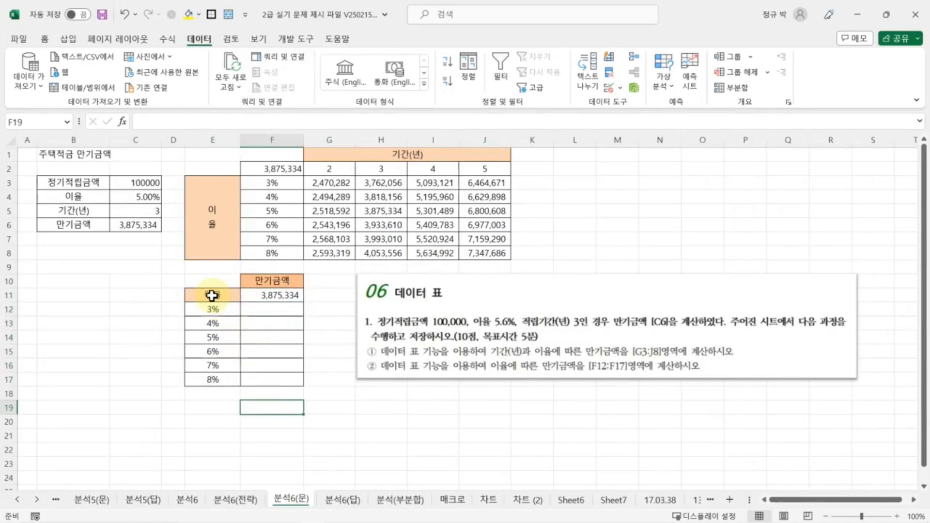
drag(212, 296, 284, 382)
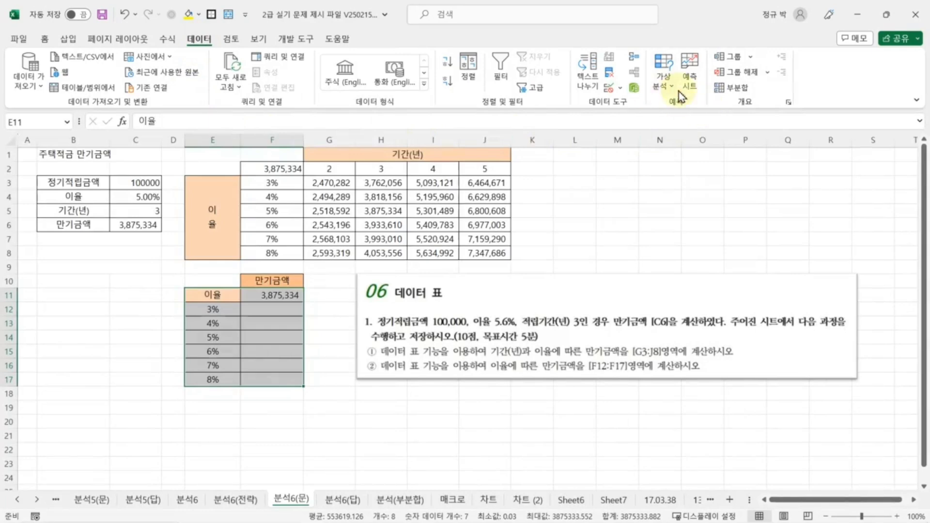
click(667, 86)
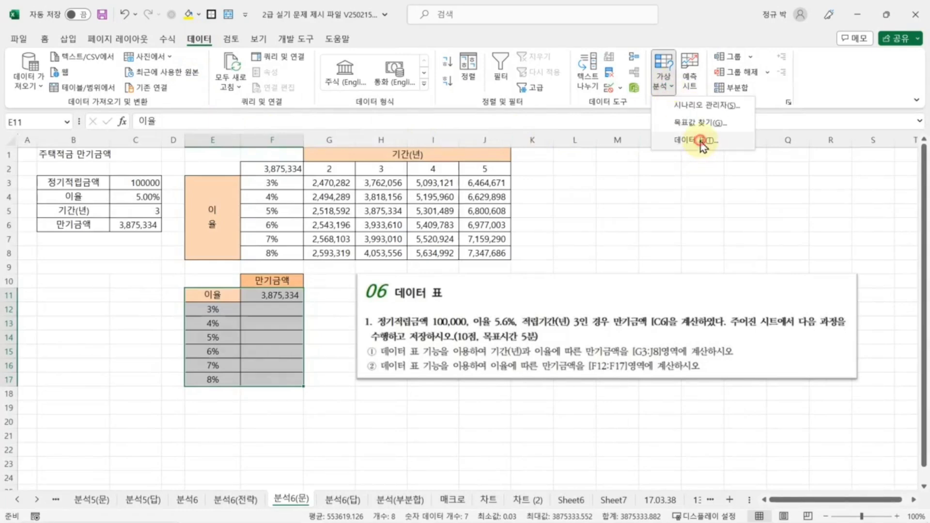
click(700, 142)
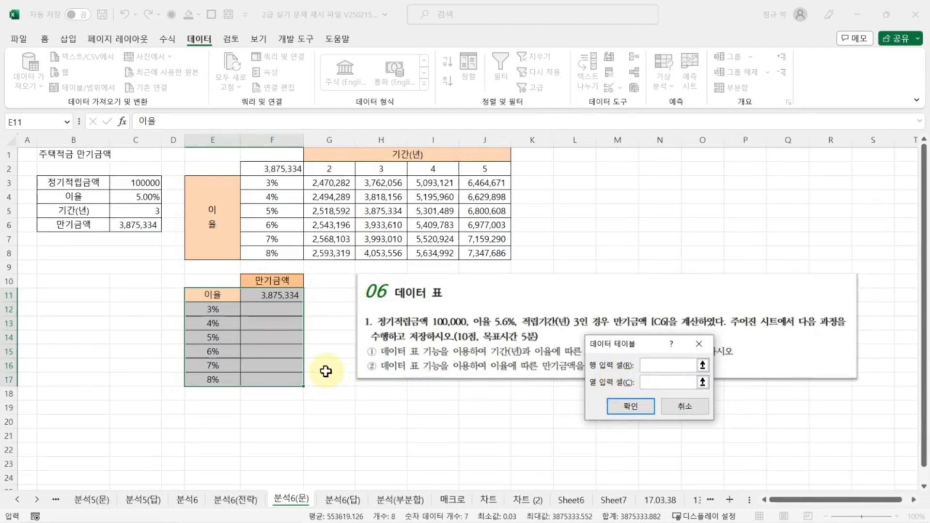
click(142, 198)
click(631, 406)
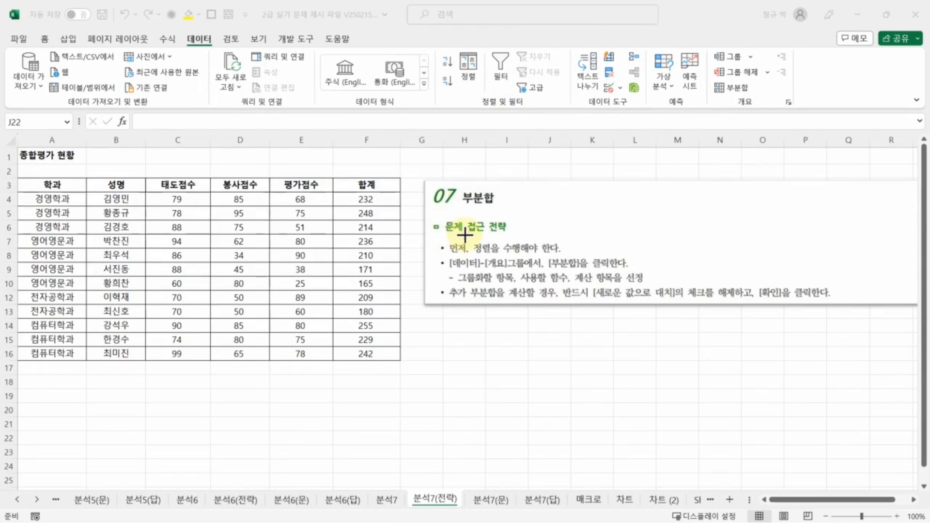
On 분석7(전략), read the 부분합 (Subtotal) notes on sorting first and on replacing current subtotals.
drag(469, 238, 520, 254)
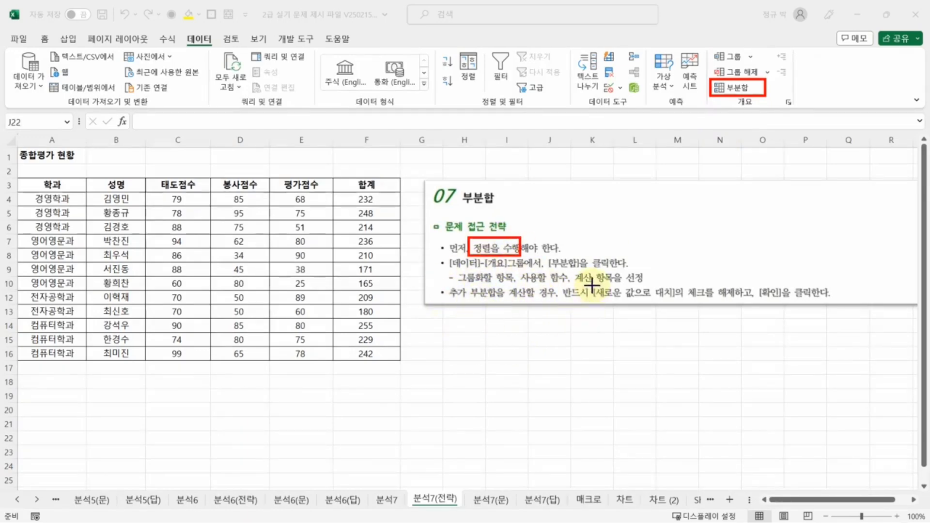
drag(595, 289, 745, 301)
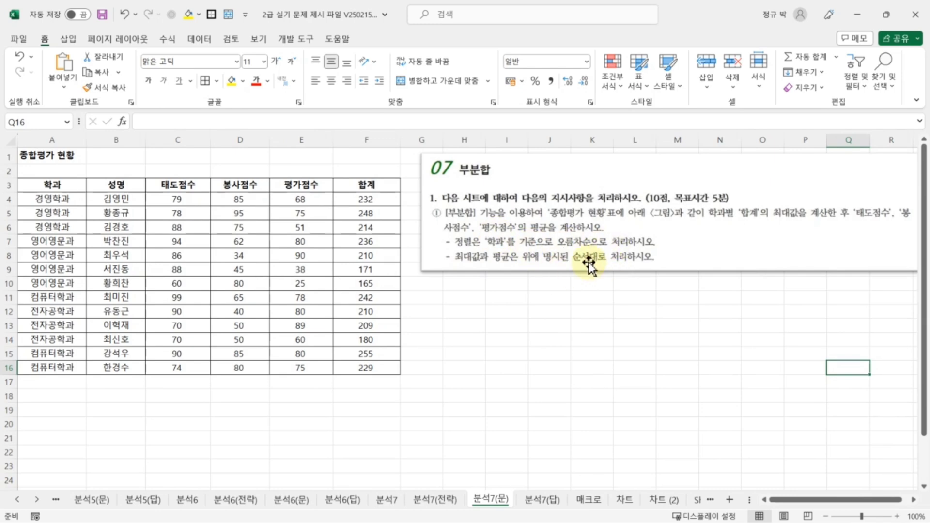
On 분석7(문), sort the 종합평가 현황 table A3:F16 by 학과 in ascending order (오름차순).
drag(54, 185, 367, 368)
click(199, 39)
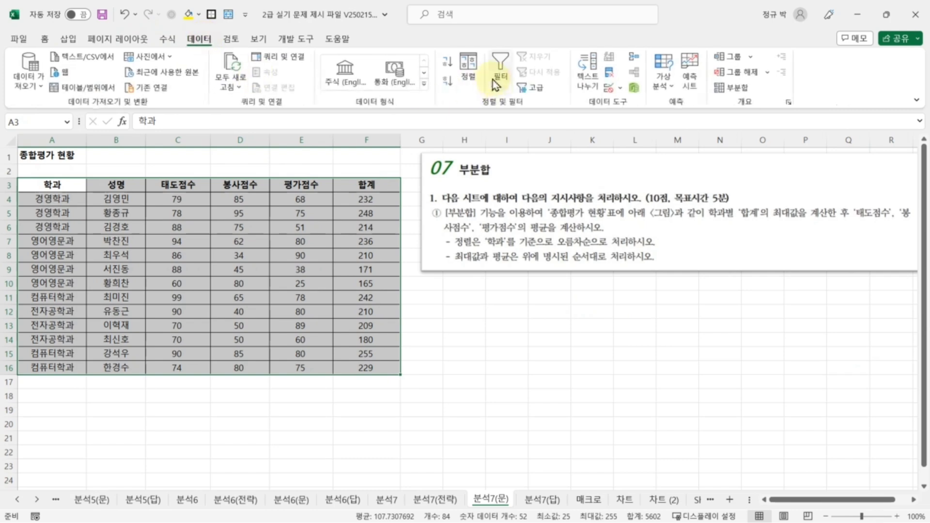
click(468, 68)
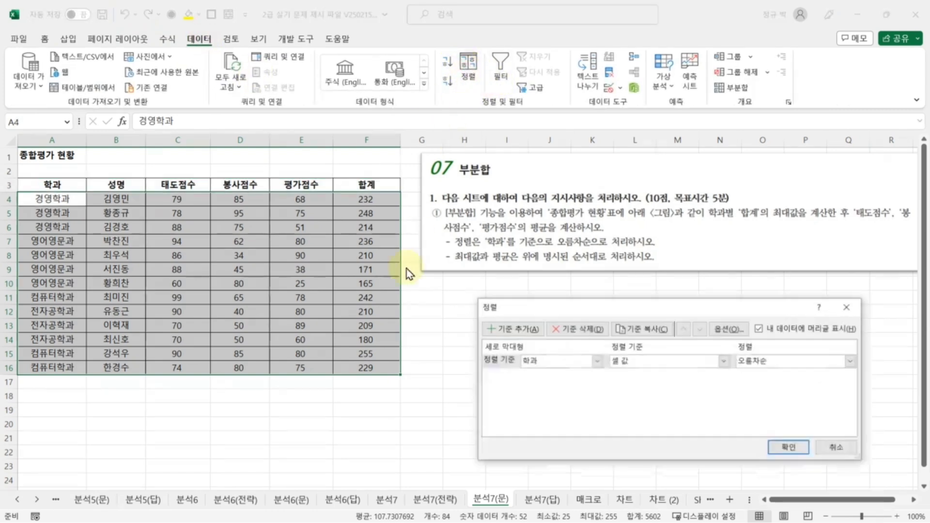
click(596, 362)
click(535, 373)
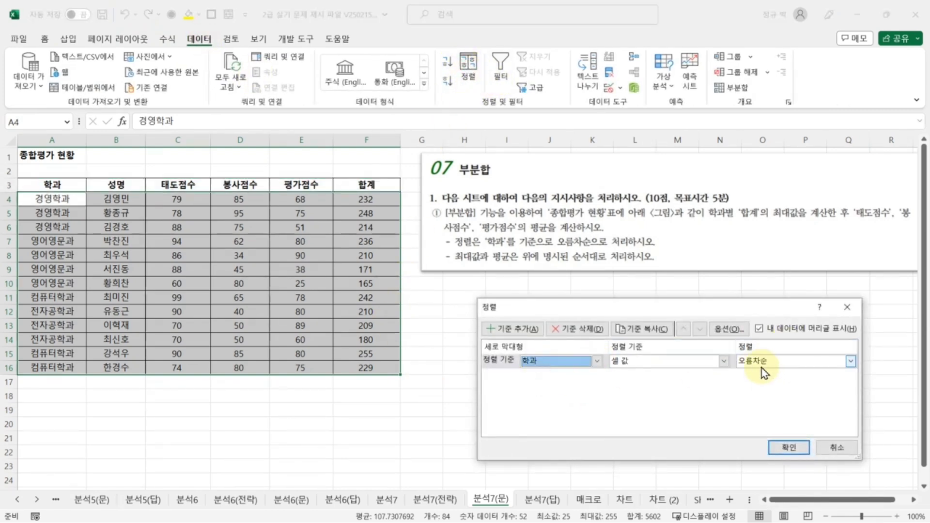
click(789, 448)
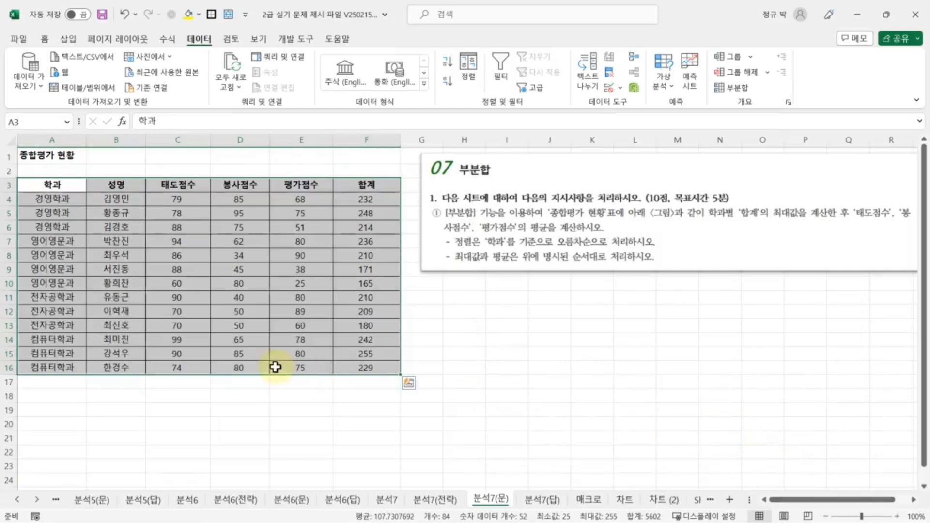
Add a subtotal to A3:F16 grouped by 학과, using the 최대 (Max) function on 합계.
drag(49, 185, 376, 369)
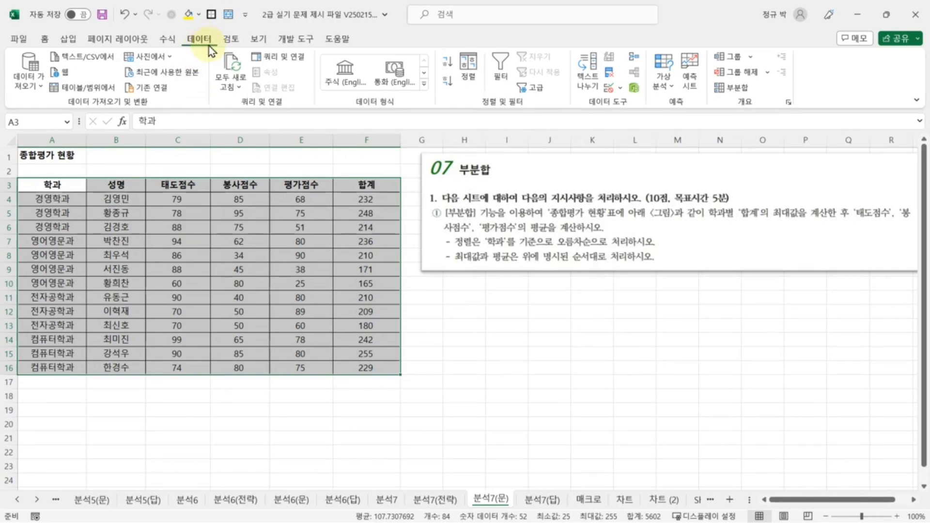
click(740, 89)
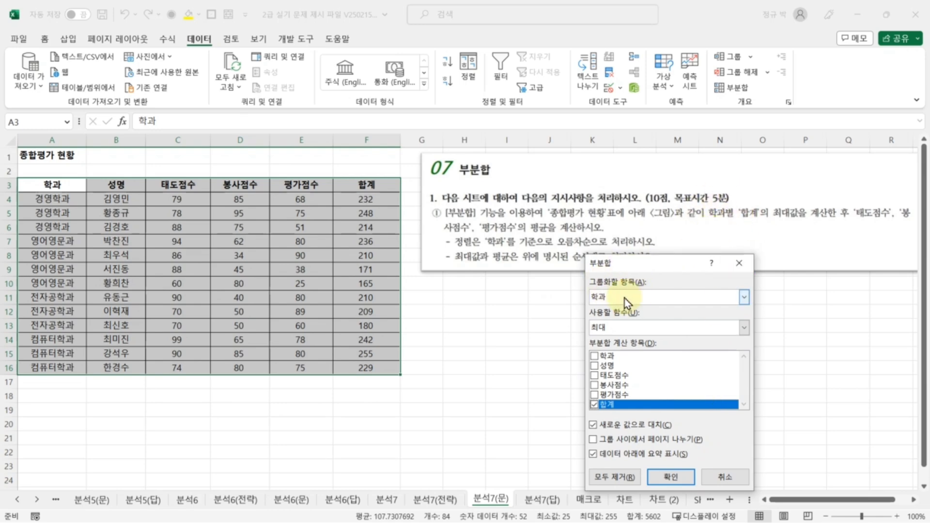
click(743, 297)
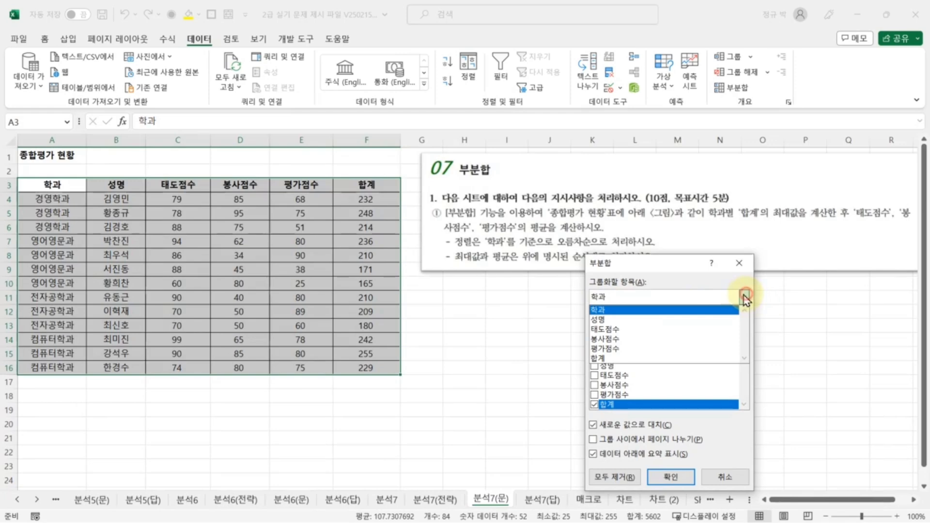
click(606, 308)
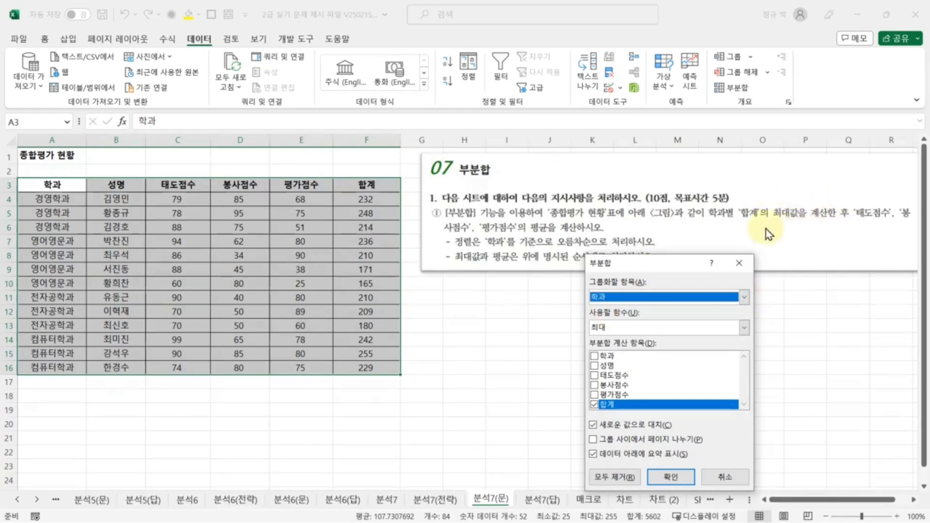
click(744, 328)
click(605, 369)
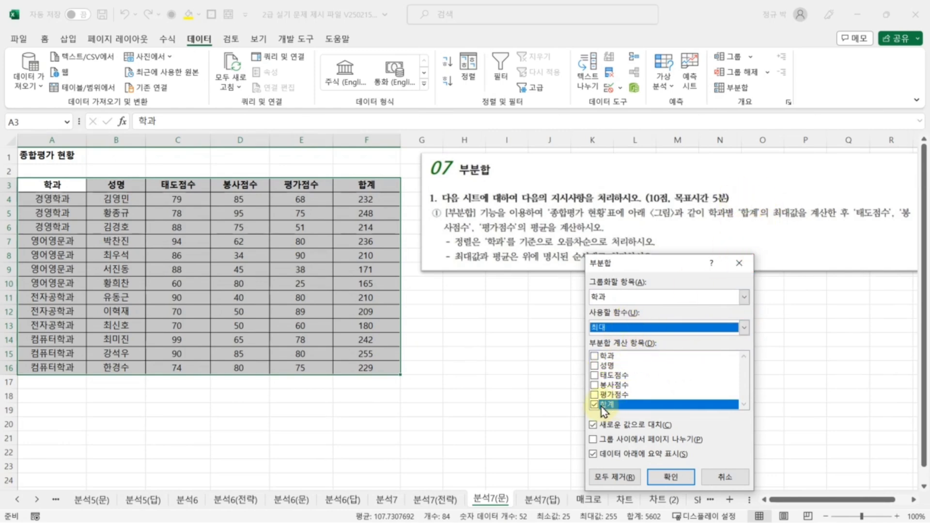
click(671, 477)
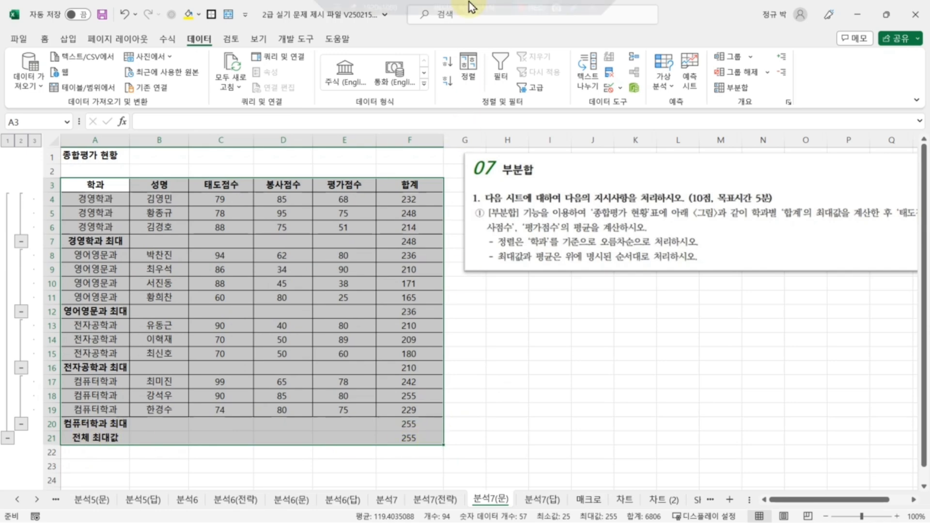
Add a second 학과 subtotal to A3:F21 using 평균 (Average) on 태도점수, 봉사점수 and 평가점수 only, with 새로운 값으로 대치 (replace current subtotals) turned off.
drag(904, 217, 872, 218)
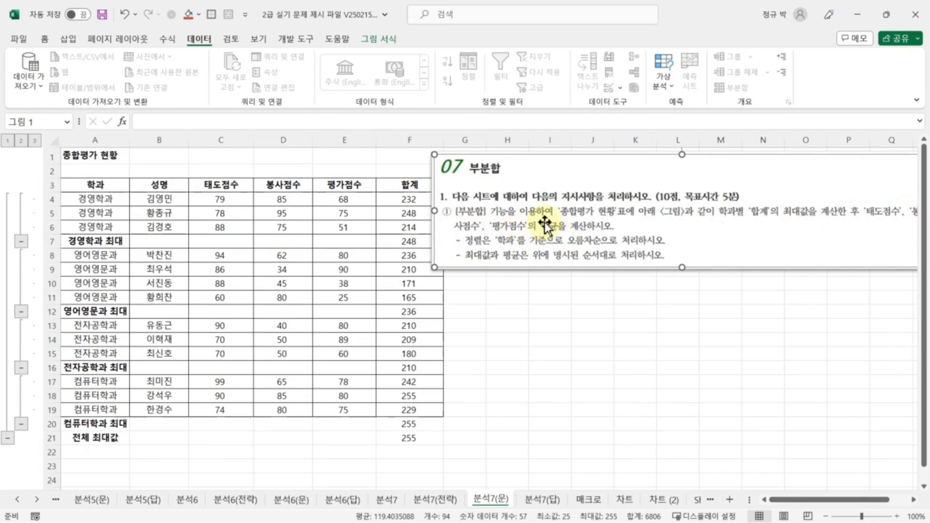
click(298, 262)
key(ctrl+a)
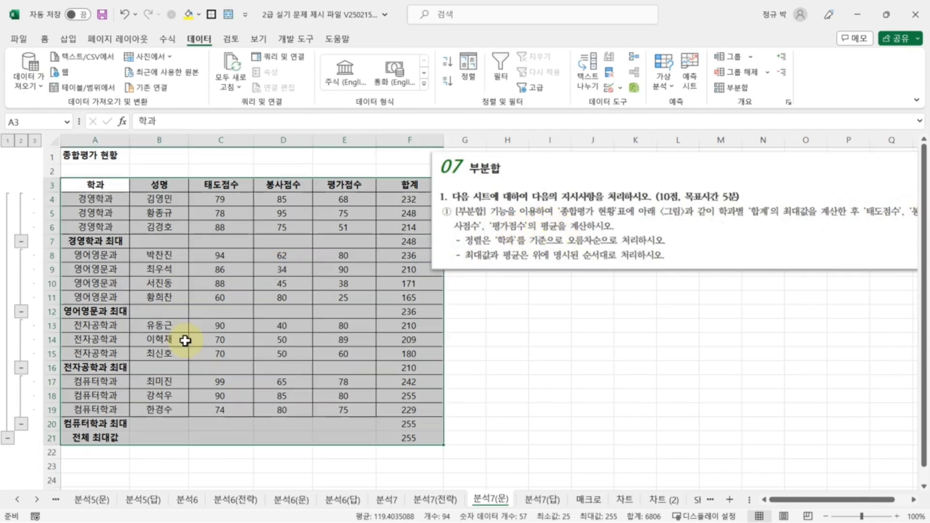
click(739, 88)
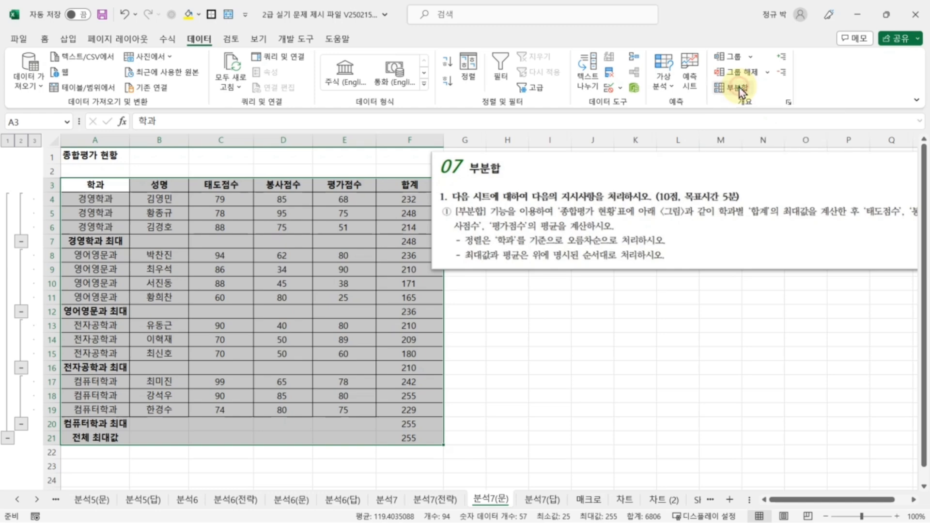
drag(650, 268, 681, 267)
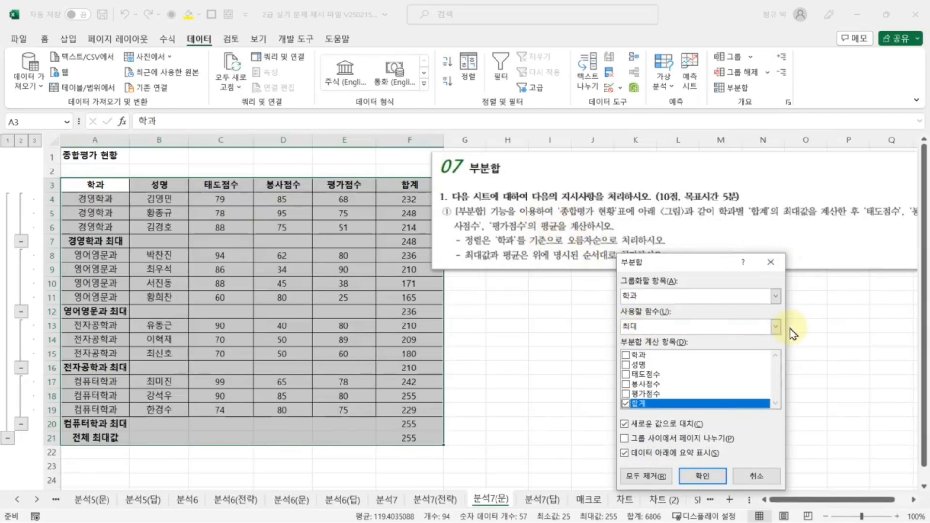
click(776, 327)
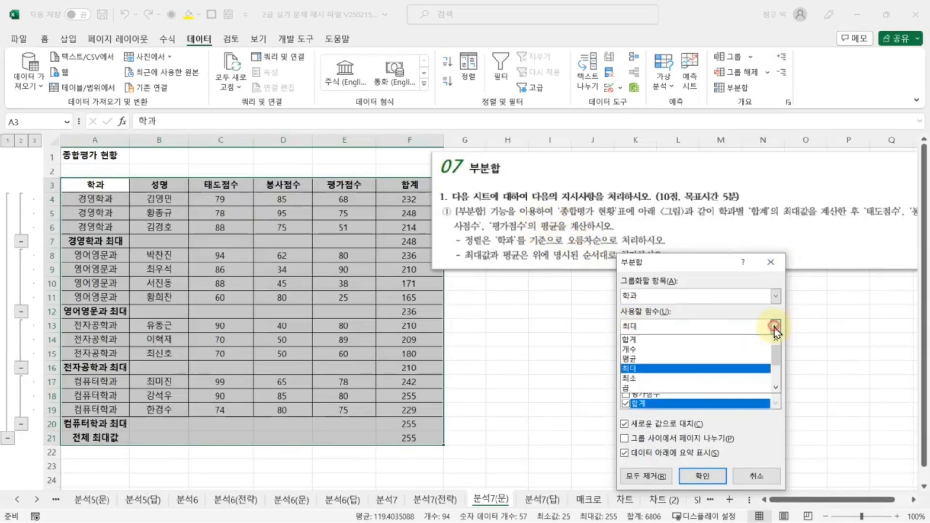
click(643, 360)
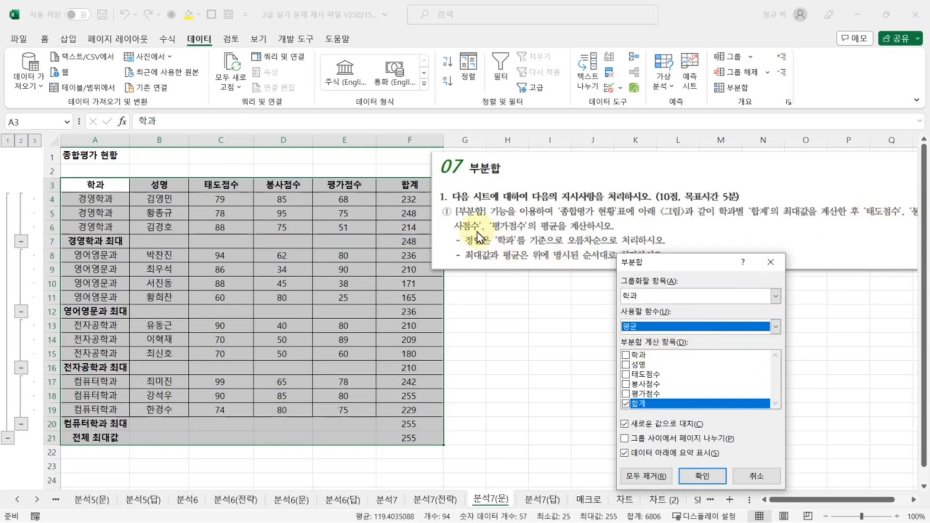
click(626, 404)
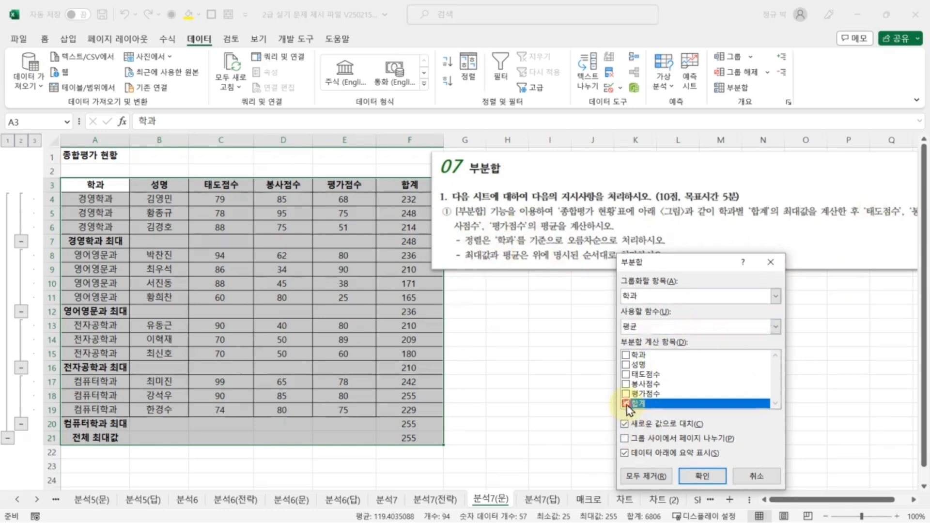
click(626, 374)
click(629, 385)
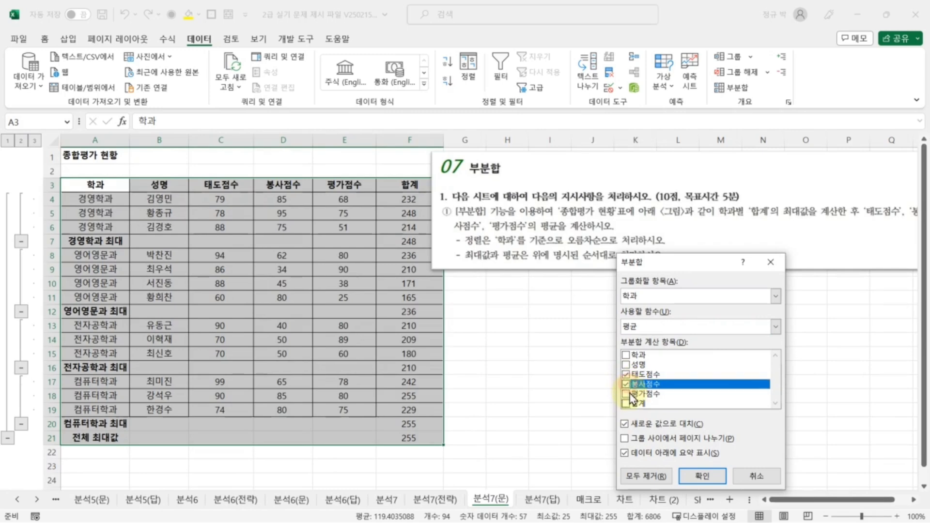
click(626, 394)
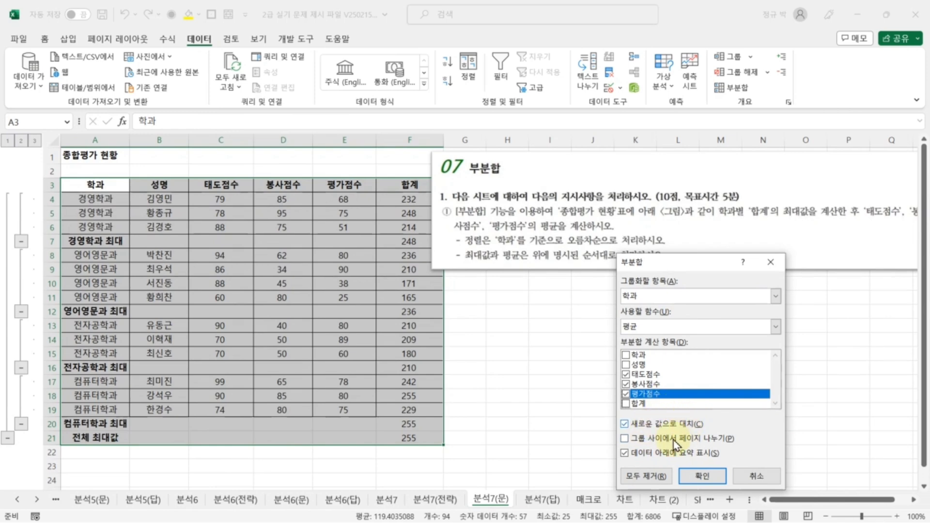
click(624, 425)
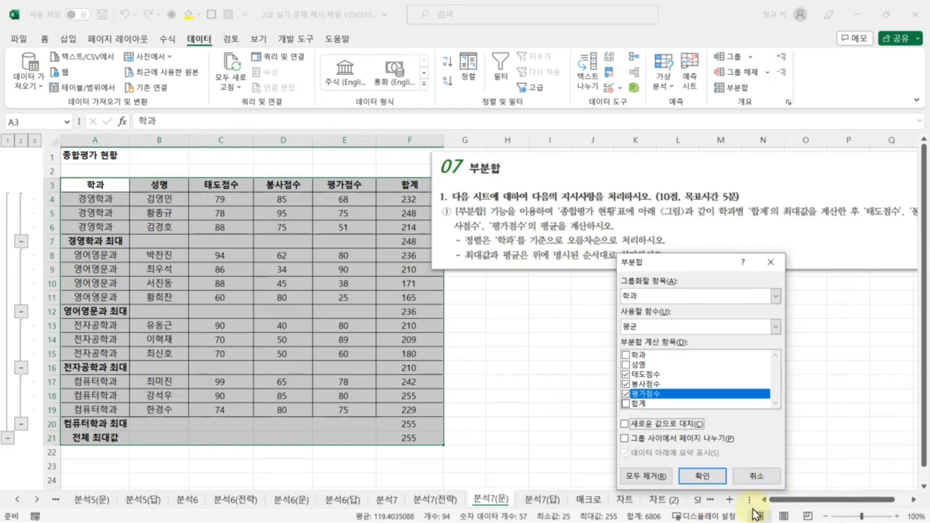
click(701, 478)
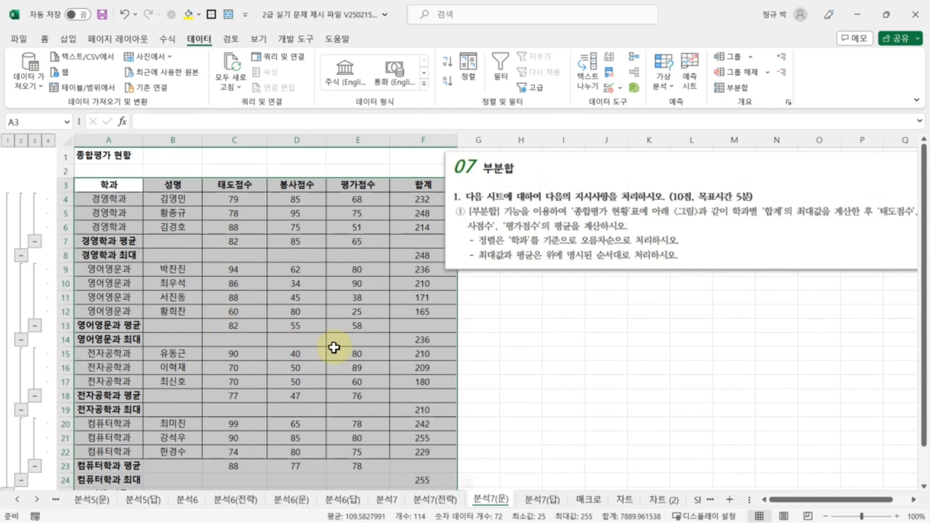
scroll(316, 465, down, 1)
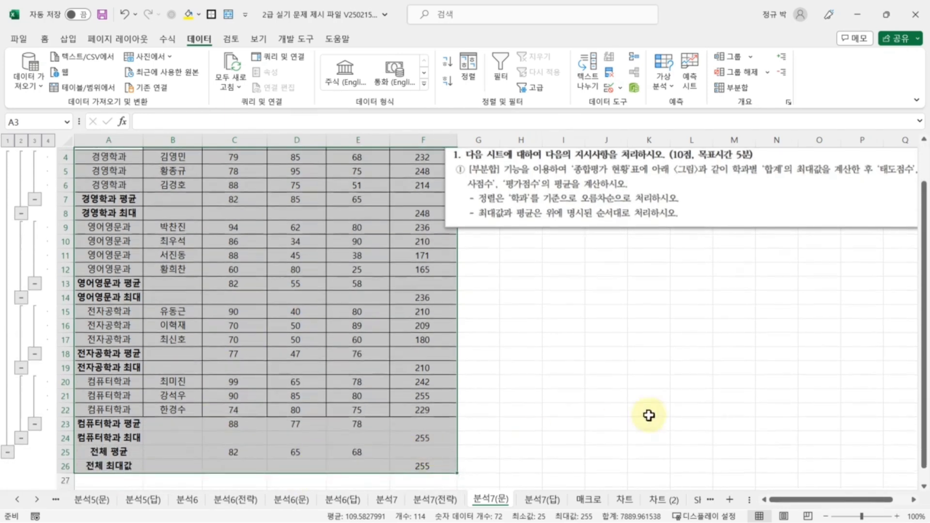